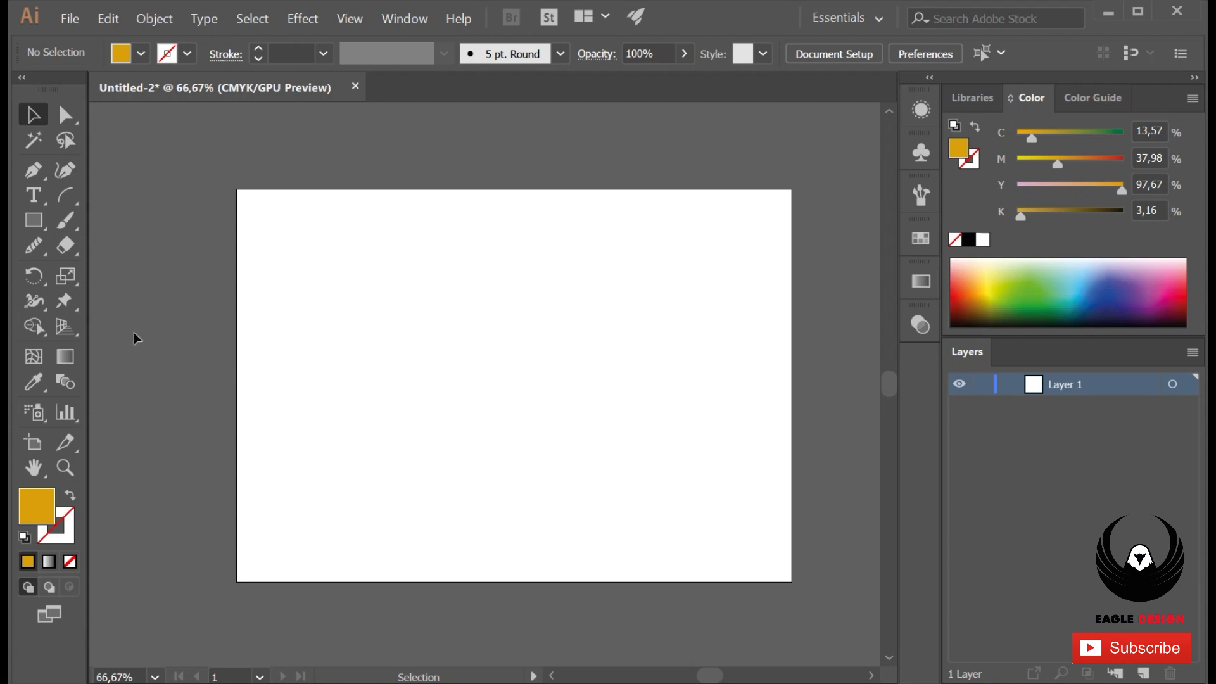
Draw an artboard-sized rectangle, fill it pure black, and lock it as the background
{"action": "left_click", "coordinate": [34, 220]}
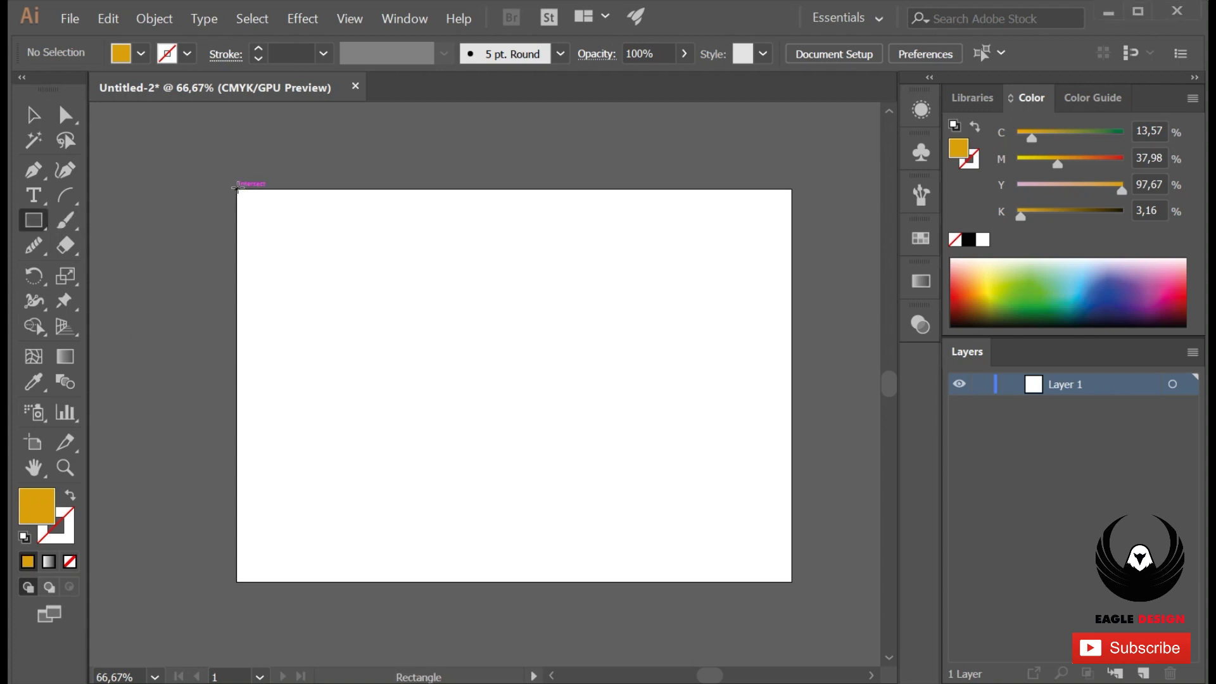
{"action": "left_click_drag", "start_coordinate": [239, 189], "coordinate": [792, 582]}
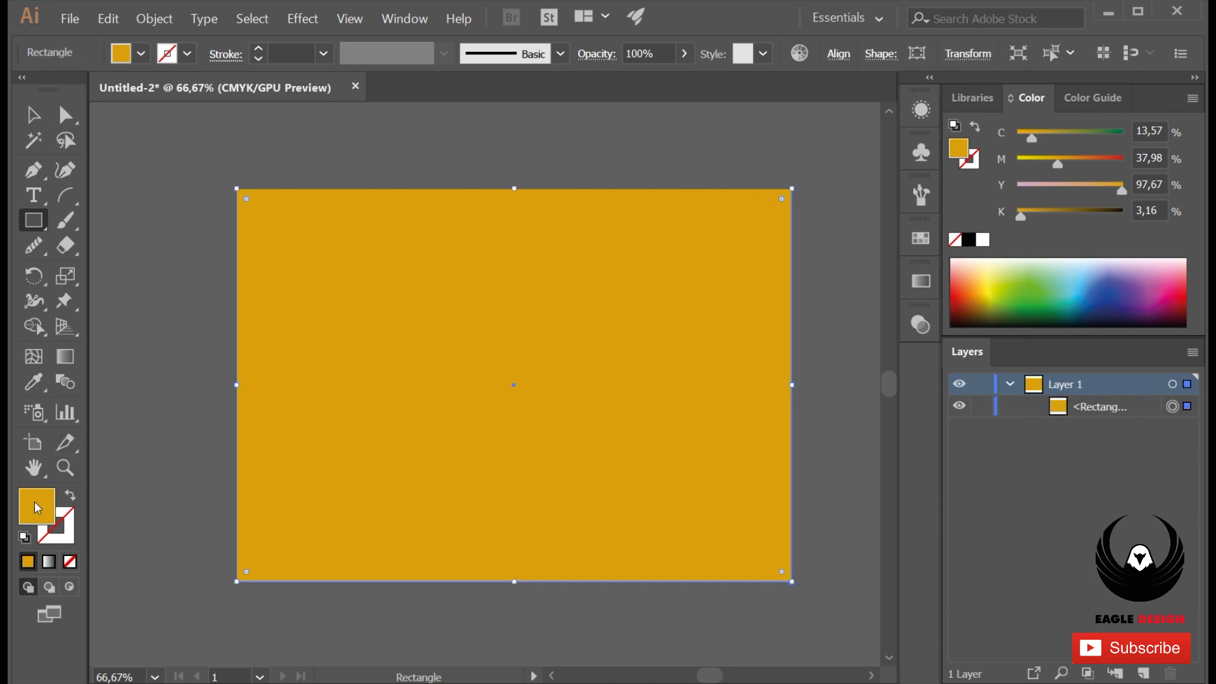
{"action": "double_click", "coordinate": [38, 508]}
{"action": "left_click_drag", "start_coordinate": [848, 255], "coordinate": [579, 505]}
{"action": "left_click", "coordinate": [1115, 227]}
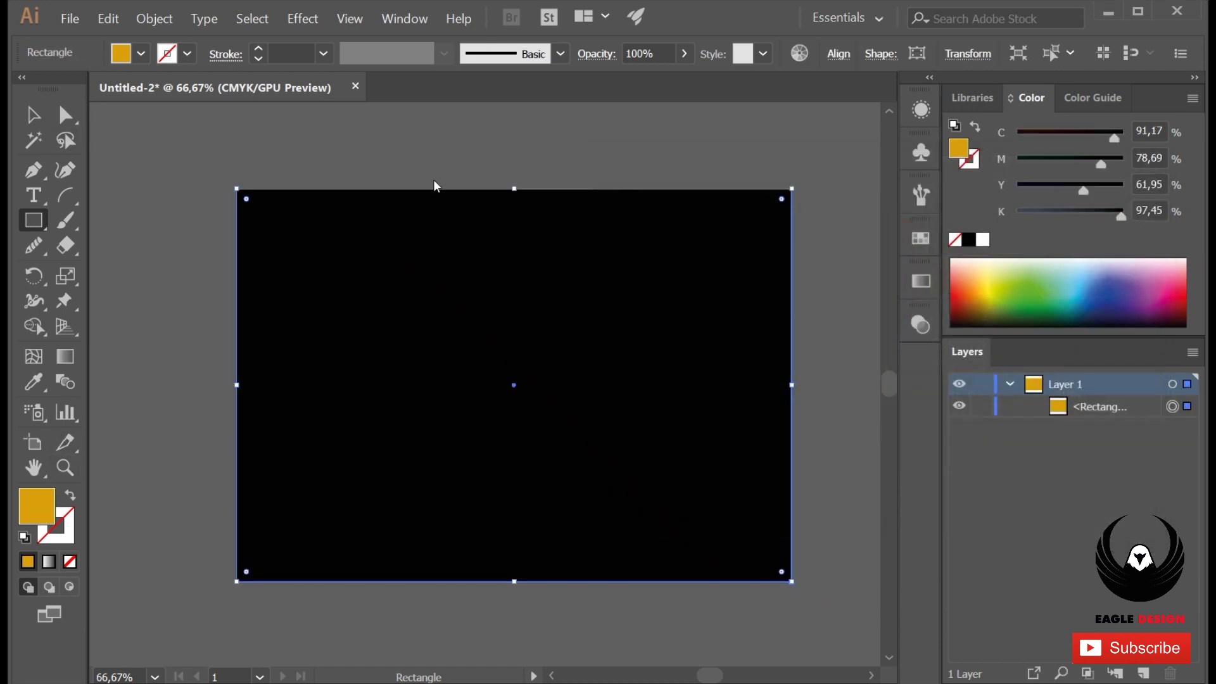
{"action": "key", "text": "v"}
{"action": "left_click", "coordinate": [982, 406]}
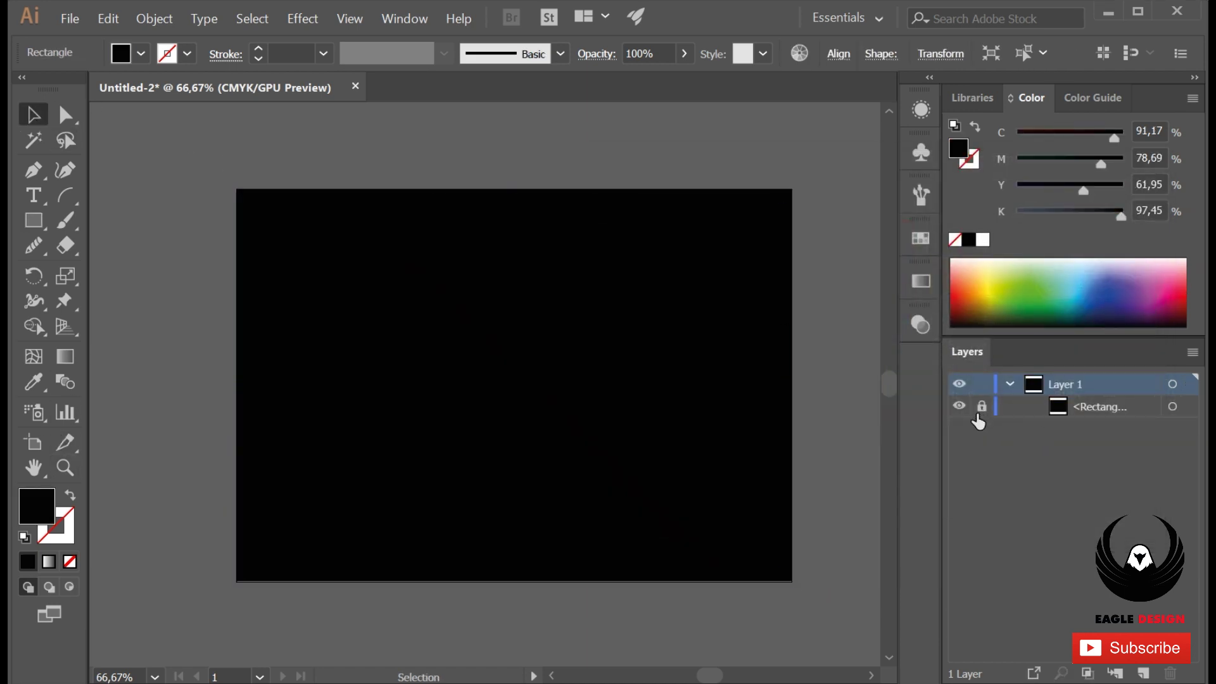
Draw a small black square above the artboard and duplicate it into a row of four
{"action": "scroll", "coordinate": [435, 156], "scroll_direction": "up", "scroll_amount": 3}
{"action": "left_click_drag", "start_coordinate": [435, 155], "coordinate": [250, 264]}
{"action": "left_click", "coordinate": [43, 220]}
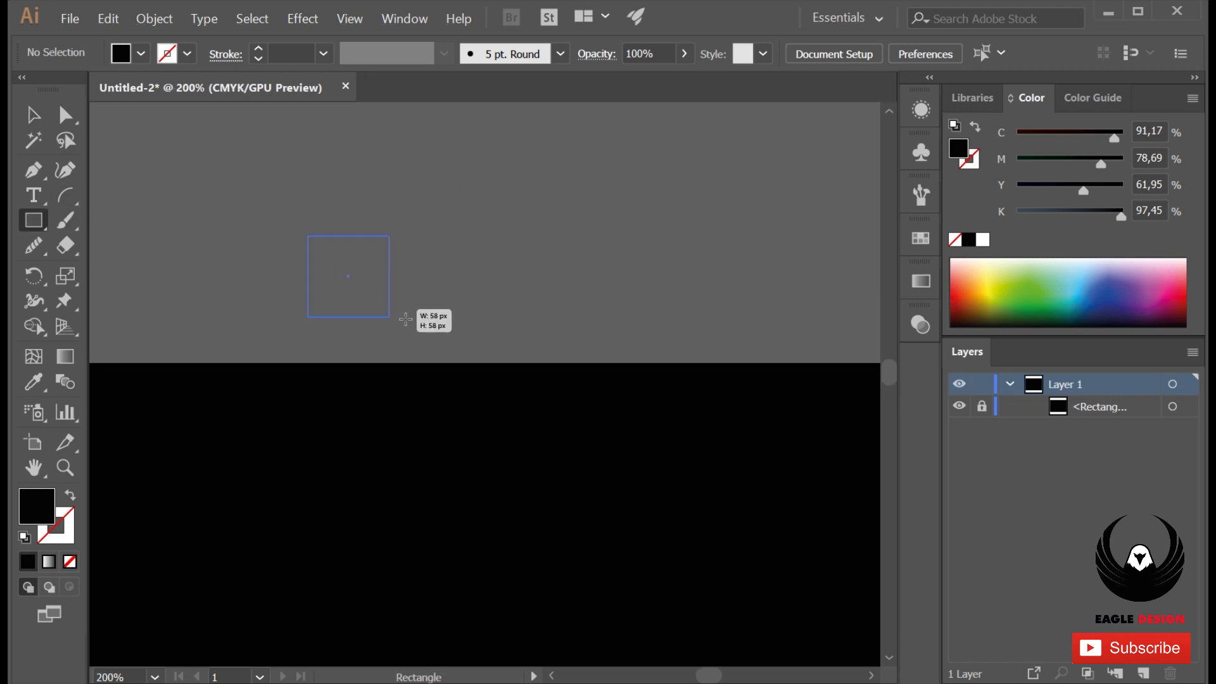
{"action": "left_click_drag", "start_coordinate": [395, 313], "coordinate": [424, 353]}
{"action": "key", "text": "v"}
{"action": "scroll", "coordinate": [342, 253], "scroll_direction": "down", "scroll_amount": 1}
{"action": "left_click_drag", "start_coordinate": [343, 254], "coordinate": [636, 235]}
{"action": "left_click", "coordinate": [556, 264]}
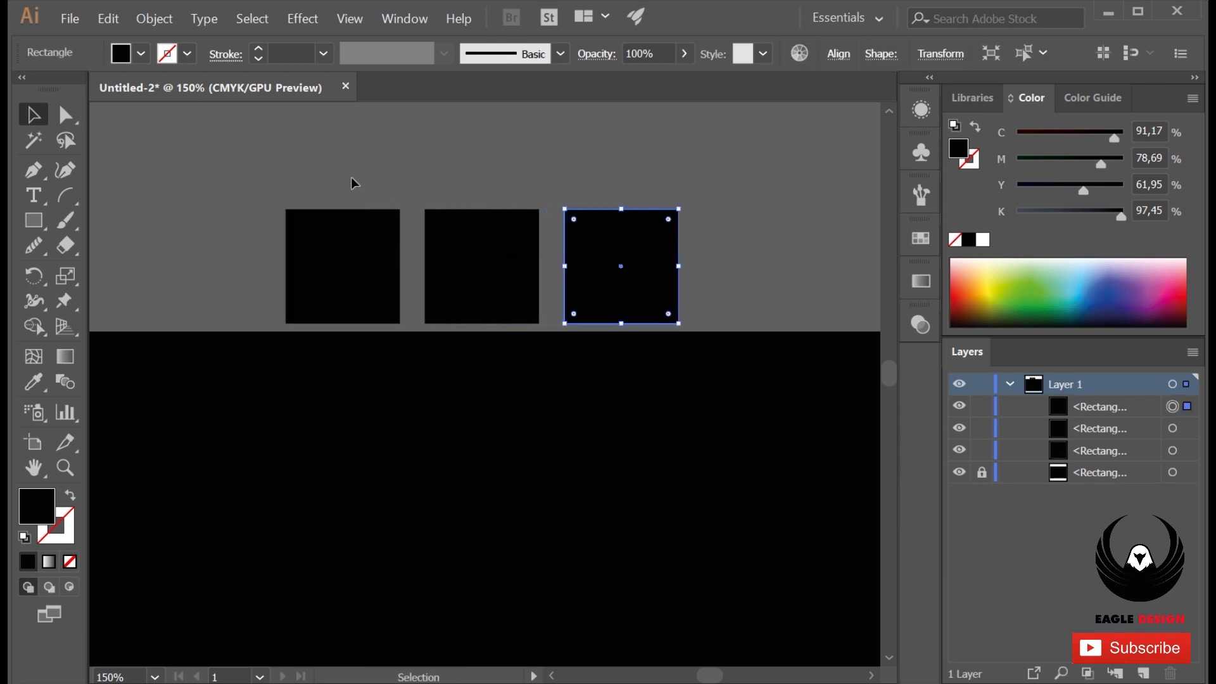
{"action": "left_click_drag", "start_coordinate": [611, 239], "coordinate": [753, 239]}
Fill the first square gold using the Color Picker
{"action": "left_click", "coordinate": [525, 174]}
{"action": "left_click", "coordinate": [334, 271]}
{"action": "double_click", "coordinate": [36, 505]}
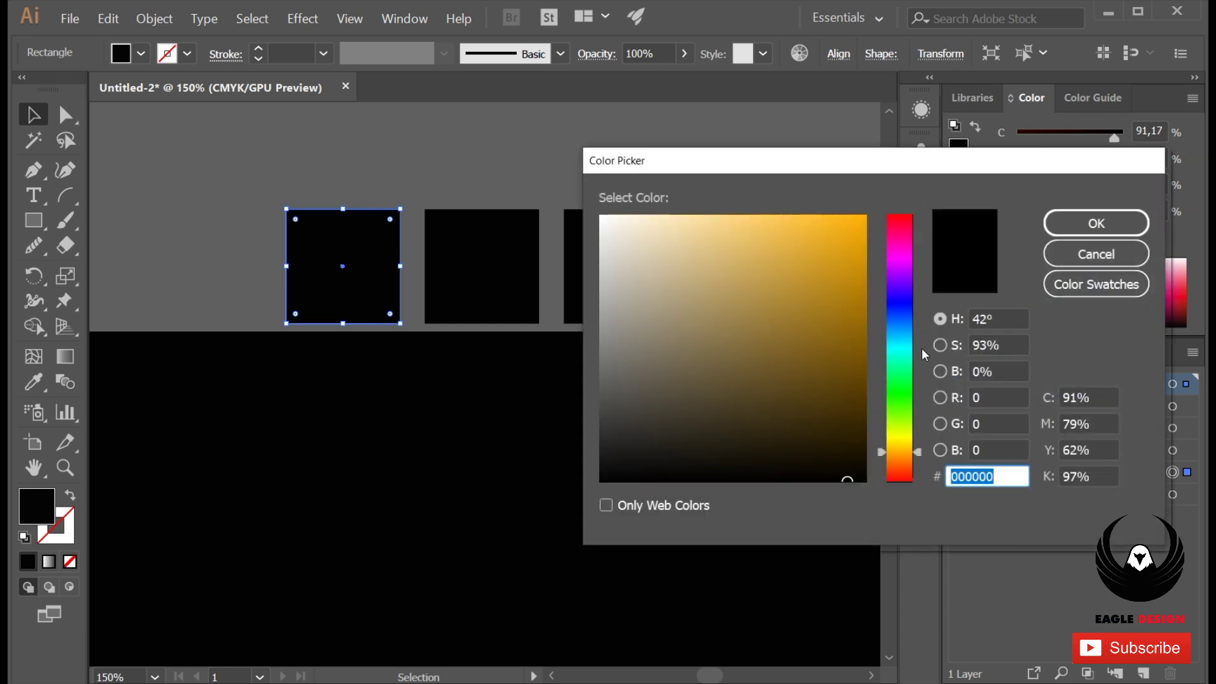
{"action": "mouse_move", "coordinate": [855, 358]}
{"action": "left_mouse_down"}
{"action": "mouse_move", "coordinate": [851, 304]}
{"action": "mouse_move", "coordinate": [818, 276]}
{"action": "left_mouse_up"}
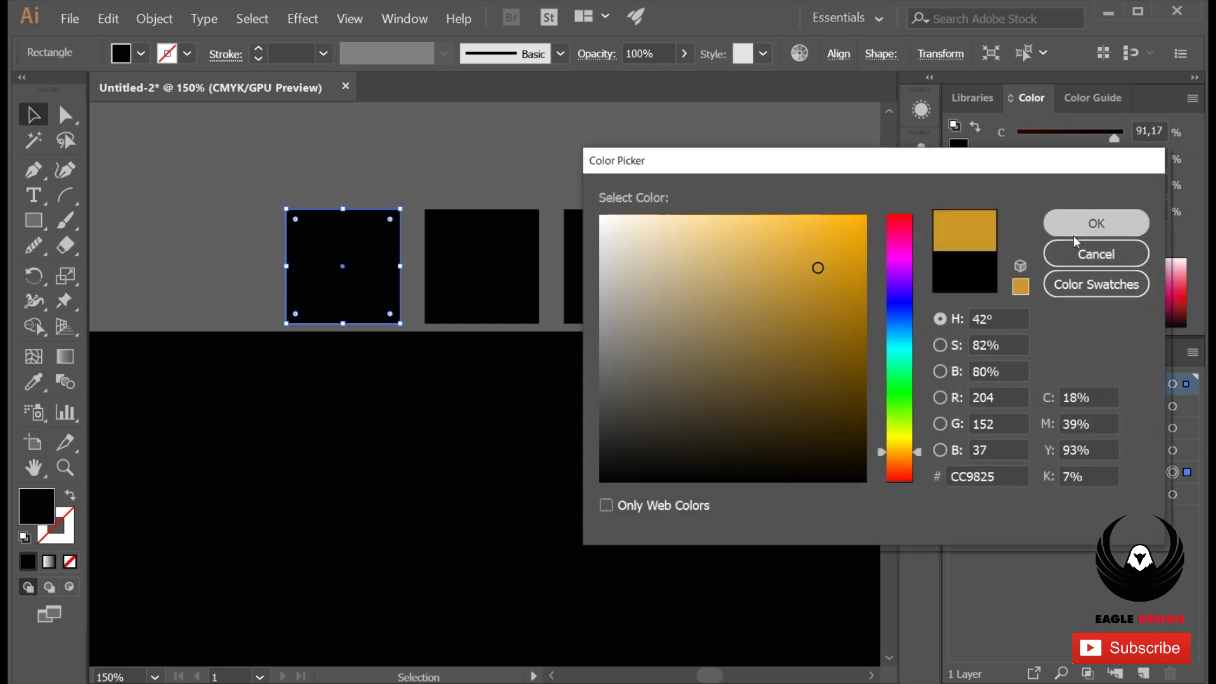
{"action": "left_click", "coordinate": [1074, 234]}
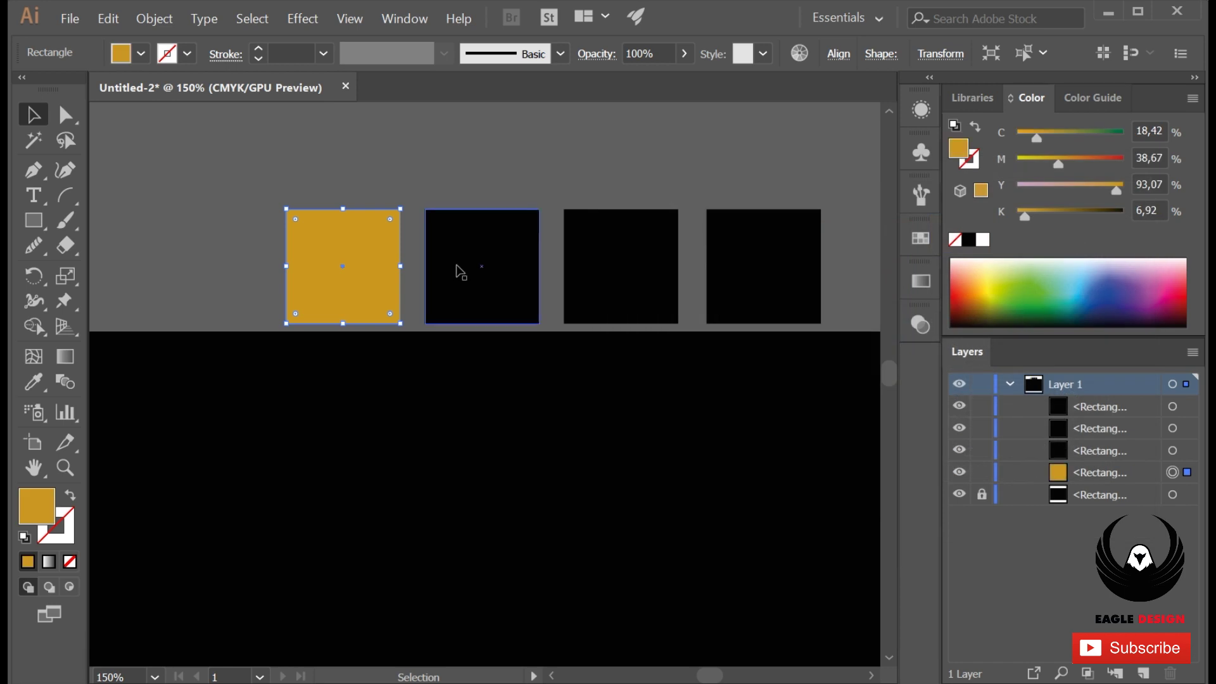
Fill the second square purple and the fourth square green from Color Guide swatches
{"action": "left_click", "coordinate": [464, 283]}
{"action": "left_click", "coordinate": [1094, 101]}
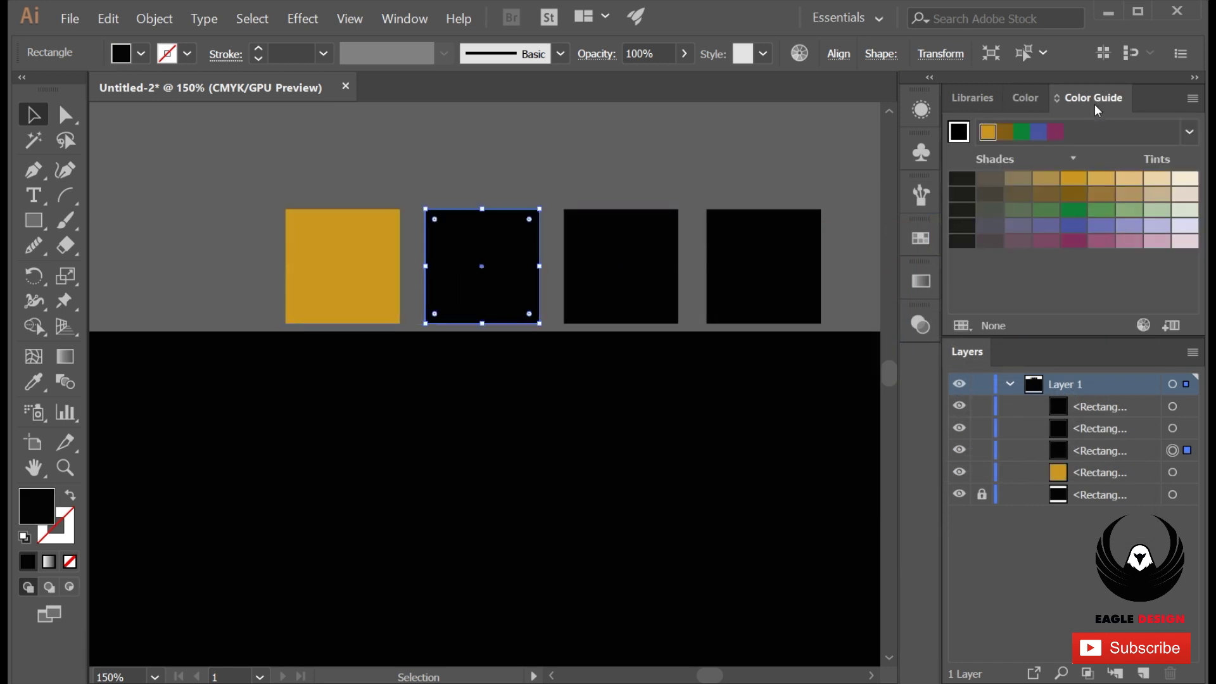
{"action": "left_click", "coordinate": [36, 384]}
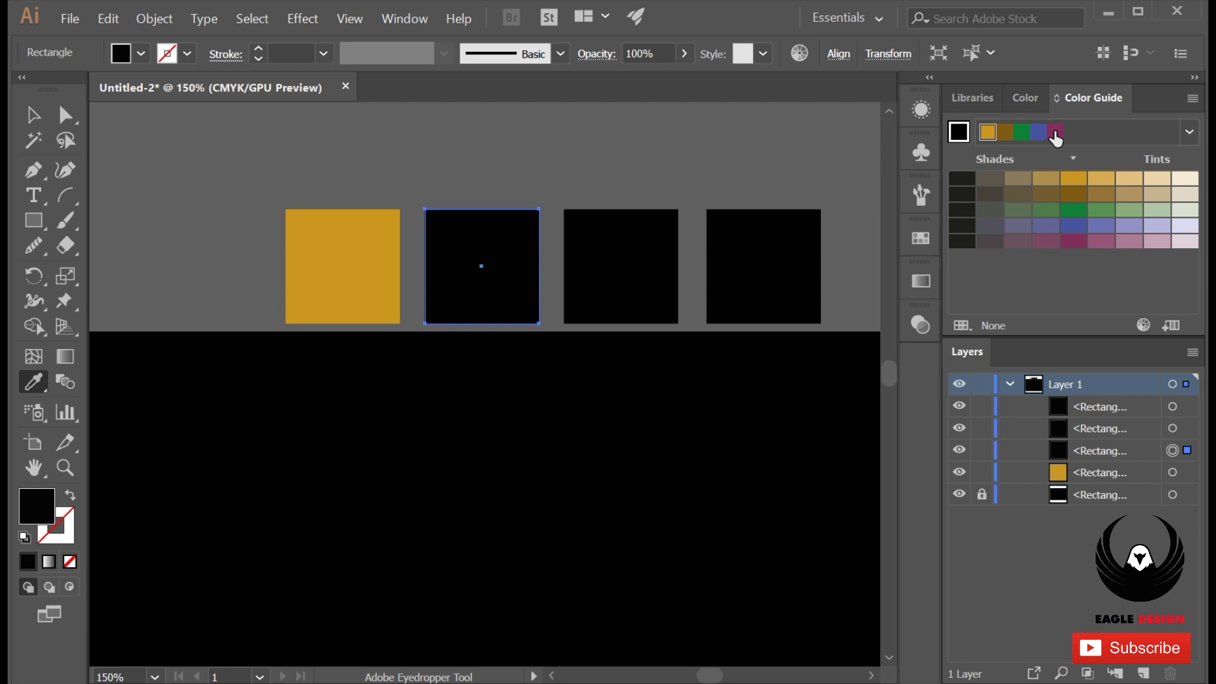
{"action": "left_click", "coordinate": [1056, 133]}
{"action": "left_click", "coordinate": [32, 118]}
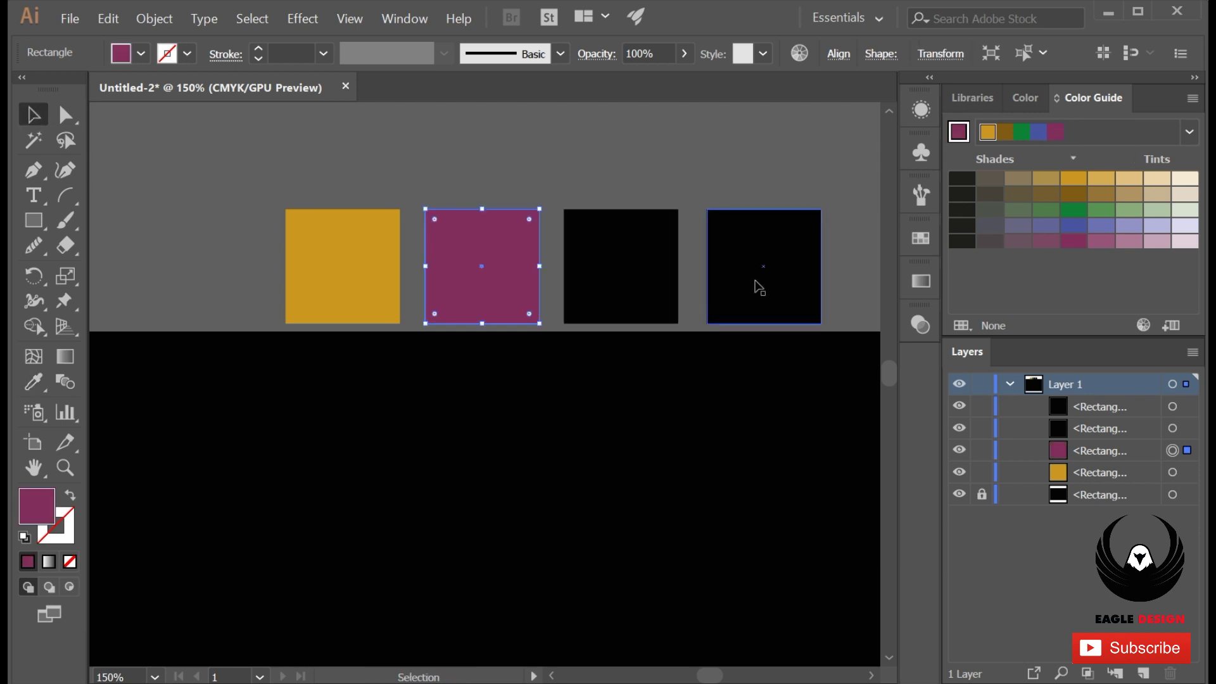
{"action": "left_click", "coordinate": [744, 272]}
{"action": "left_click", "coordinate": [1022, 132]}
Fill the third square light teal (37B7B1) in the Color Picker
{"action": "left_click", "coordinate": [651, 258]}
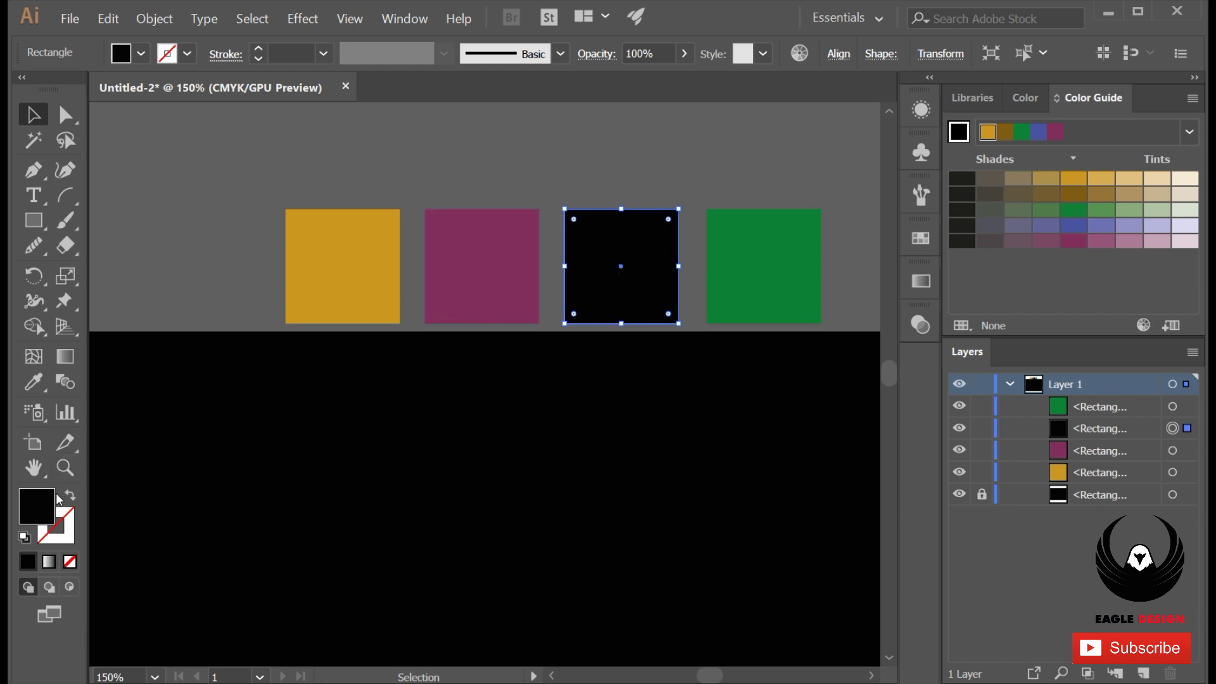
{"action": "double_click", "coordinate": [43, 507]}
{"action": "left_click_drag", "start_coordinate": [795, 328], "coordinate": [813, 325]}
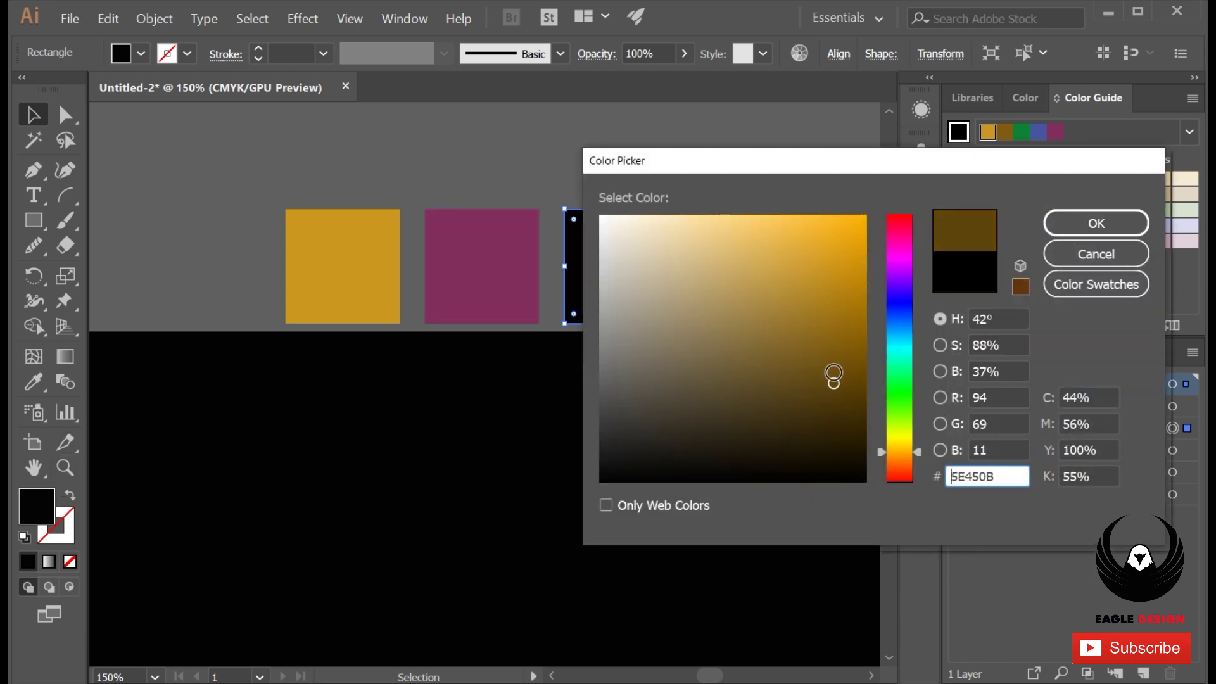
{"action": "left_click_drag", "start_coordinate": [900, 444], "coordinate": [899, 350]}
{"action": "left_click_drag", "start_coordinate": [813, 326], "coordinate": [783, 273]}
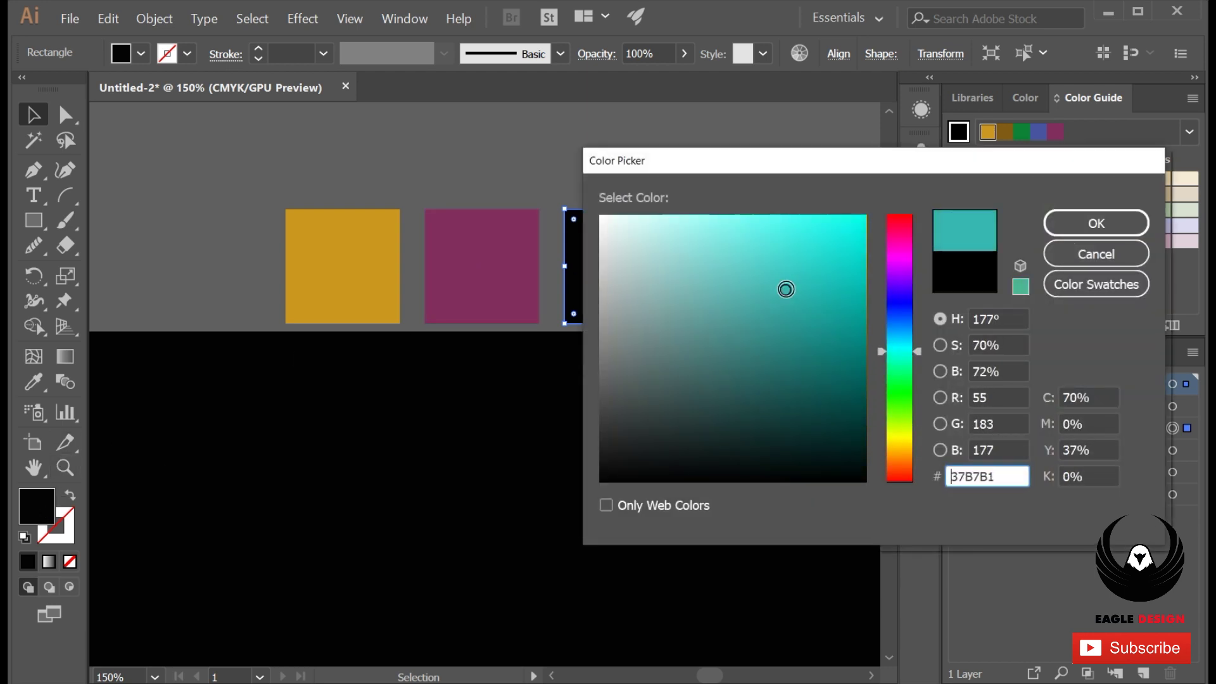
{"action": "left_click", "coordinate": [1096, 223]}
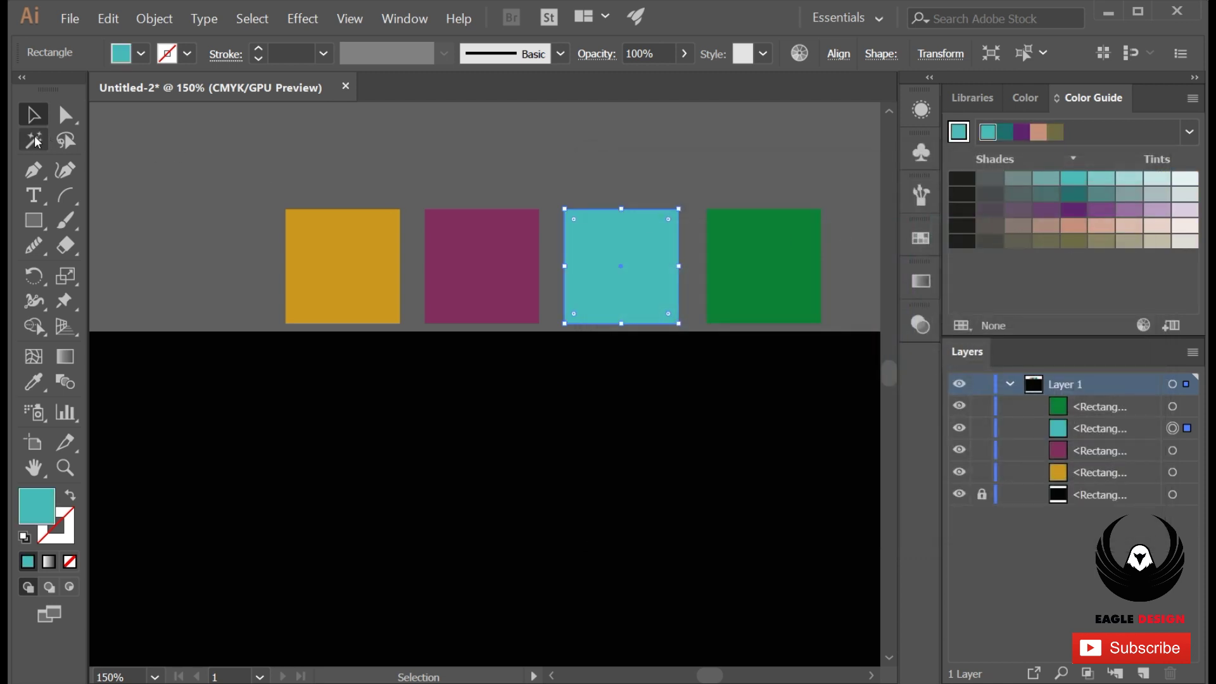
Select all four coloured squares and move them down toward the black background
{"action": "left_click", "coordinate": [166, 137]}
{"action": "key", "text": "ctrl+1"}
{"action": "key", "text": "ctrl+a"}
{"action": "left_click_drag", "start_coordinate": [640, 274], "coordinate": [697, 377]}
{"action": "key", "text": "ctrl+minus"}
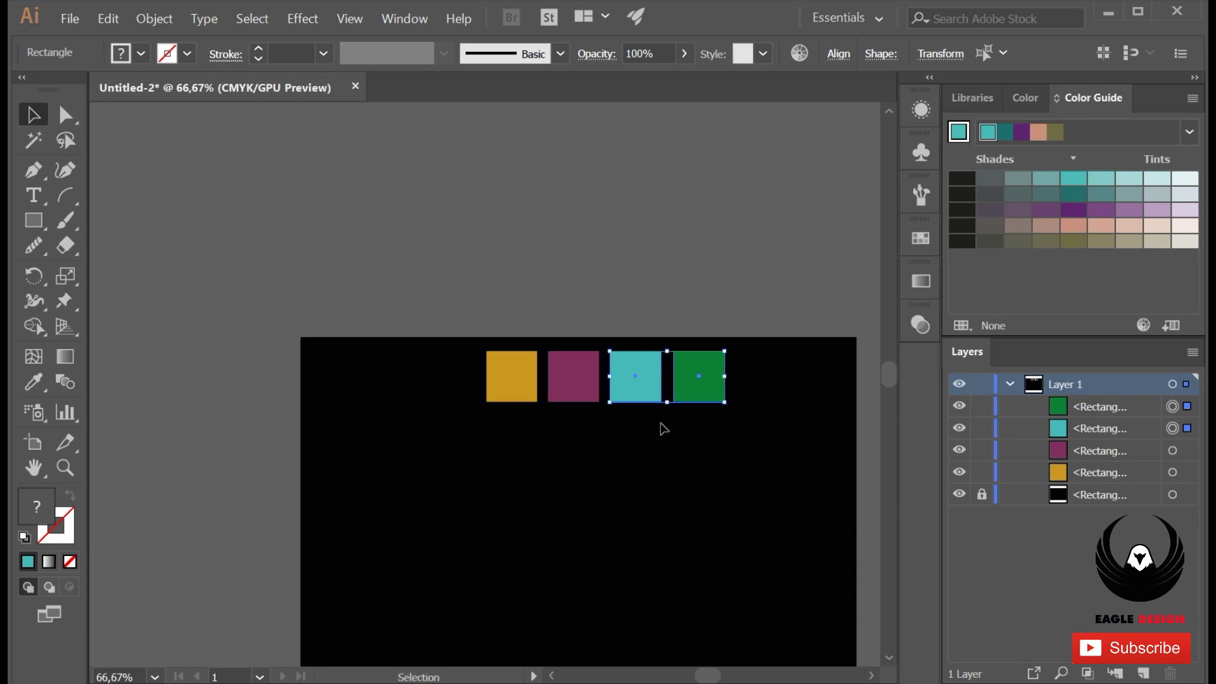
Copy the gold, purple and teal squares straight down into a lower row
{"action": "left_click", "coordinate": [608, 359]}
{"action": "key", "text": "ctrl+1"}
{"action": "left_click_drag", "start_coordinate": [477, 262], "coordinate": [649, 172]}
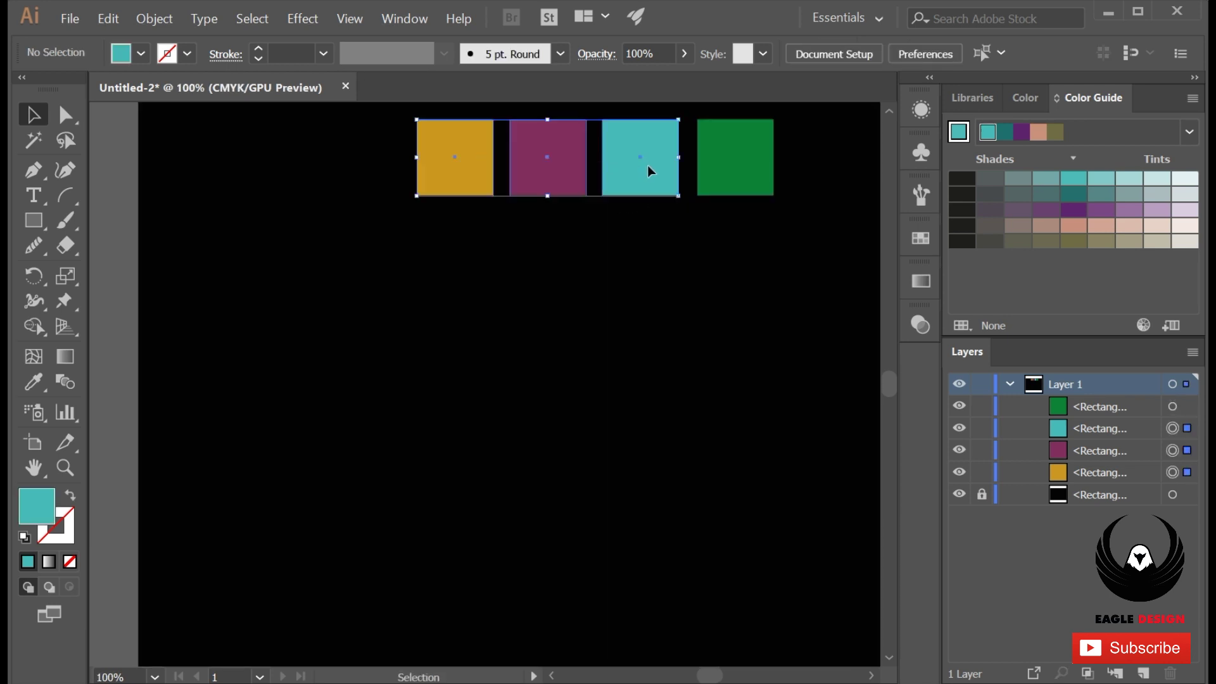
{"action": "left_click", "coordinate": [650, 171], "text": "shift"}
{"action": "mouse_move", "coordinate": [437, 258]}
{"action": "left_mouse_down"}
{"action": "mouse_move", "coordinate": [654, 165]}
{"action": "mouse_move", "coordinate": [610, 413]}
{"action": "left_mouse_up"}
{"action": "left_click_drag", "start_coordinate": [677, 431], "coordinate": [669, 408]}
Spread the three copied squares apart and select them together
{"action": "key", "text": "ctrl+shift+a"}
{"action": "left_click_drag", "start_coordinate": [442, 375], "coordinate": [315, 374]}
{"action": "left_click_drag", "start_coordinate": [536, 384], "coordinate": [483, 384]}
{"action": "left_click_drag", "start_coordinate": [631, 380], "coordinate": [630, 381]}
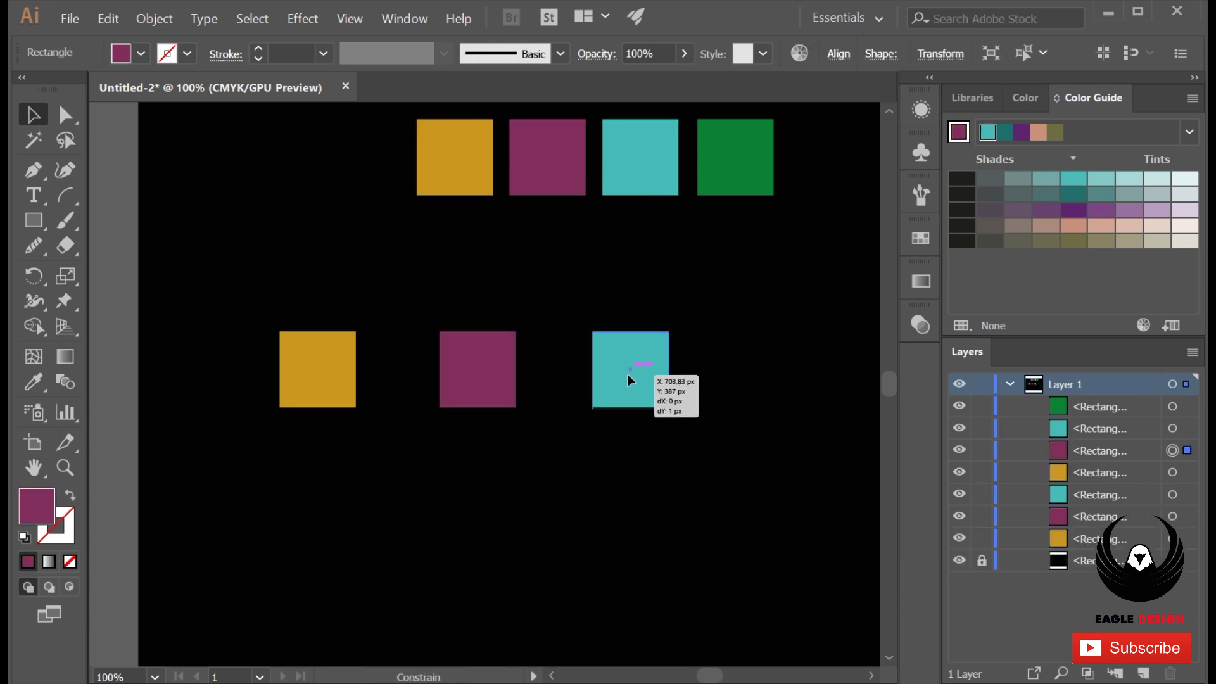
{"action": "left_click", "coordinate": [642, 460]}
{"action": "left_click_drag", "start_coordinate": [276, 299], "coordinate": [642, 460]}
{"action": "left_click", "coordinate": [154, 18]}
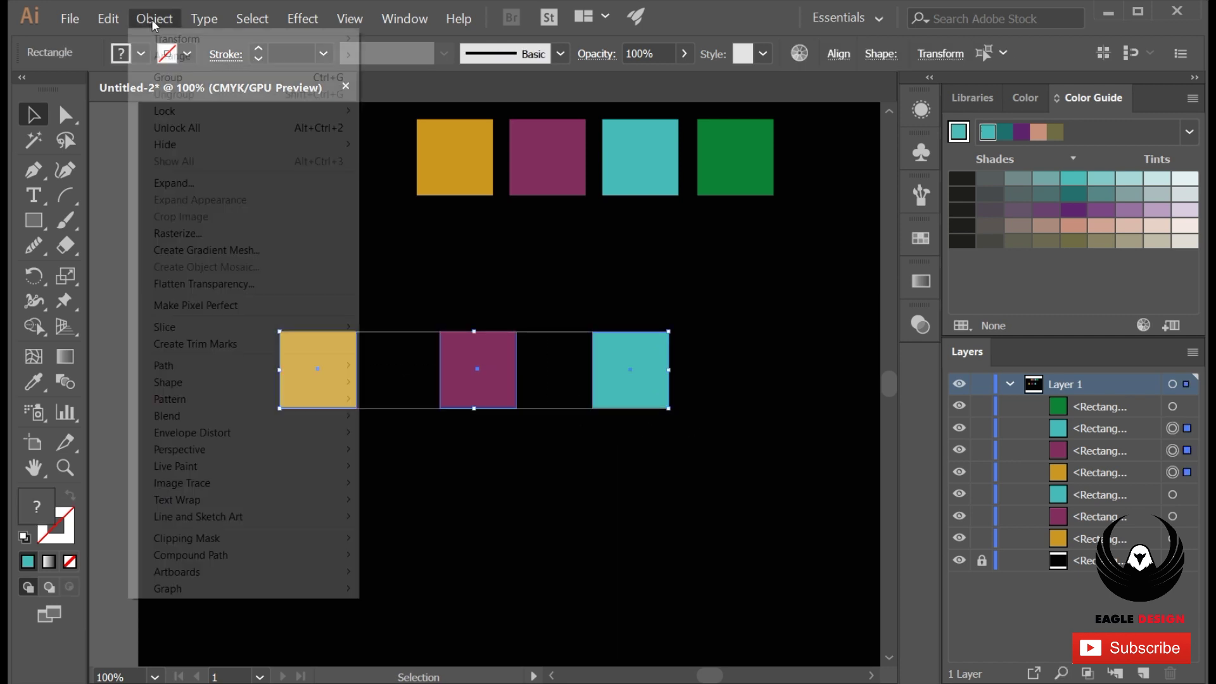
{"action": "mouse_move", "coordinate": [167, 416]}
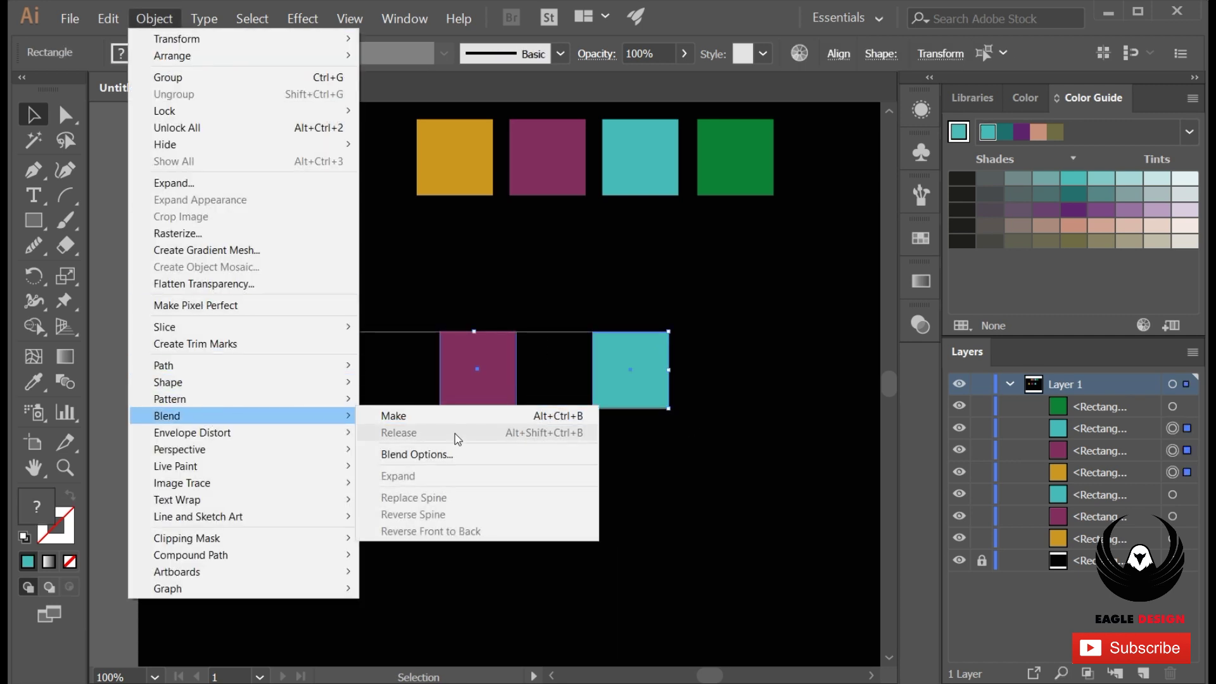
Blend the three lower squares and set Blend Options to 30 specified steps
{"action": "left_click", "coordinate": [430, 417]}
{"action": "left_click", "coordinate": [358, 472]}
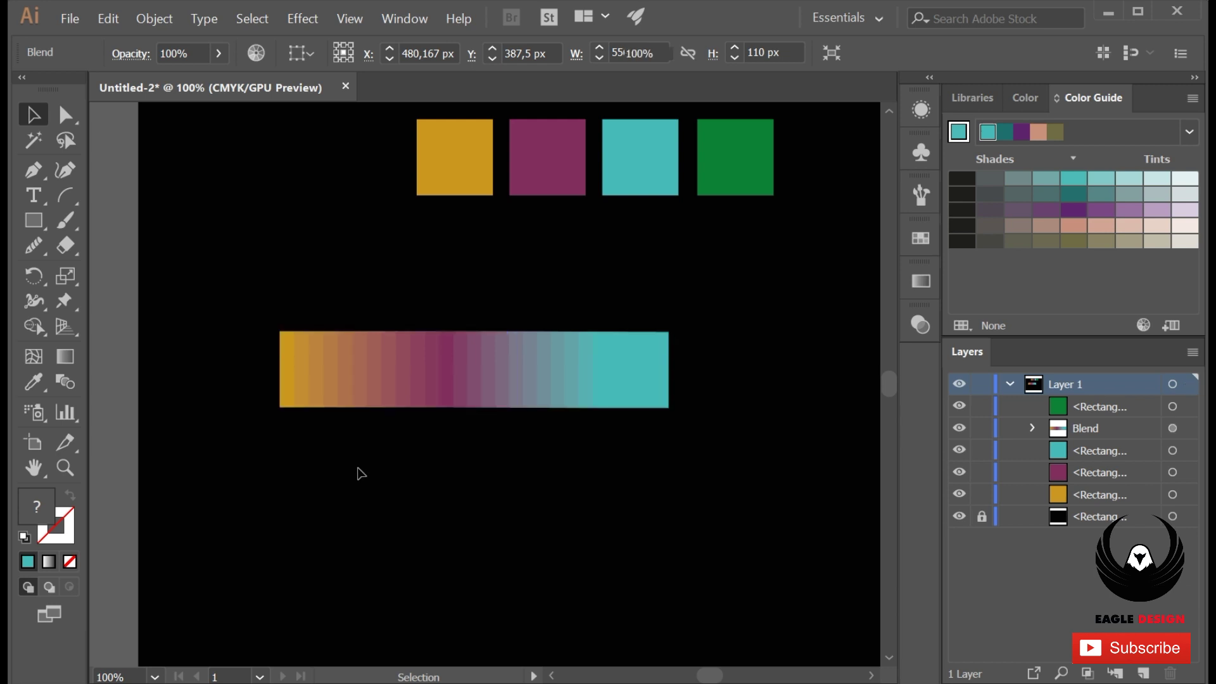
{"action": "left_click_drag", "start_coordinate": [686, 477], "coordinate": [684, 475]}
{"action": "left_click", "coordinate": [154, 18]}
{"action": "mouse_move", "coordinate": [167, 416]}
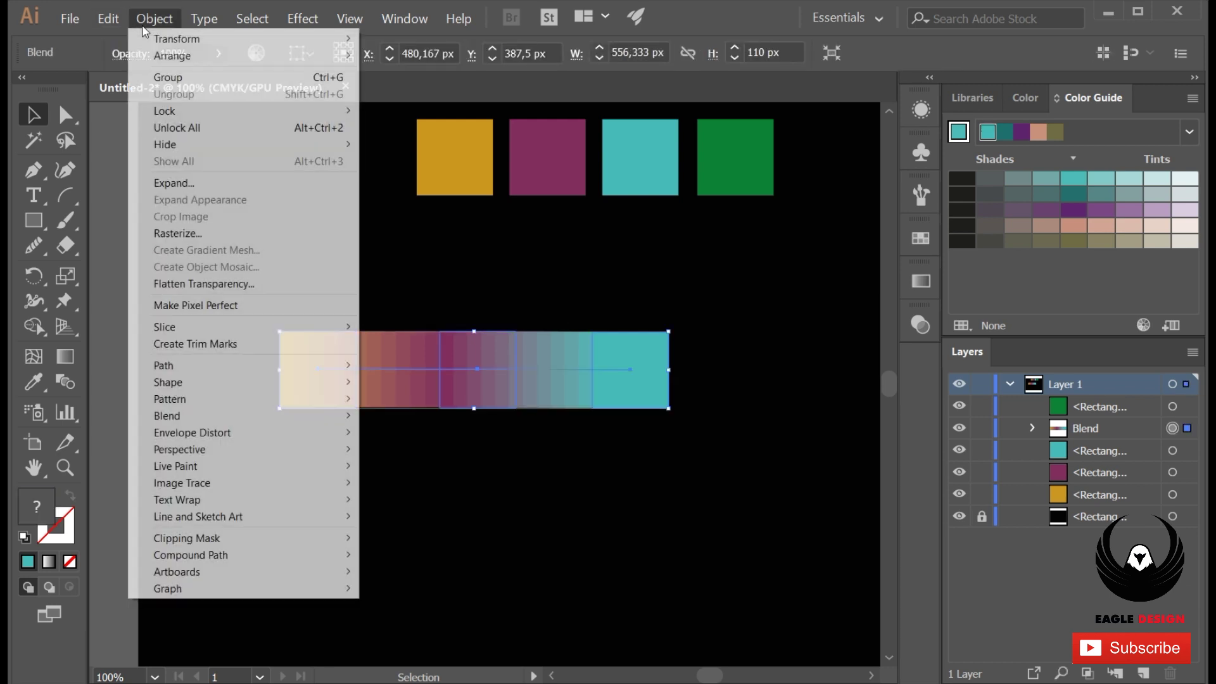
{"action": "left_click", "coordinate": [429, 459]}
{"action": "left_click", "coordinate": [311, 272]}
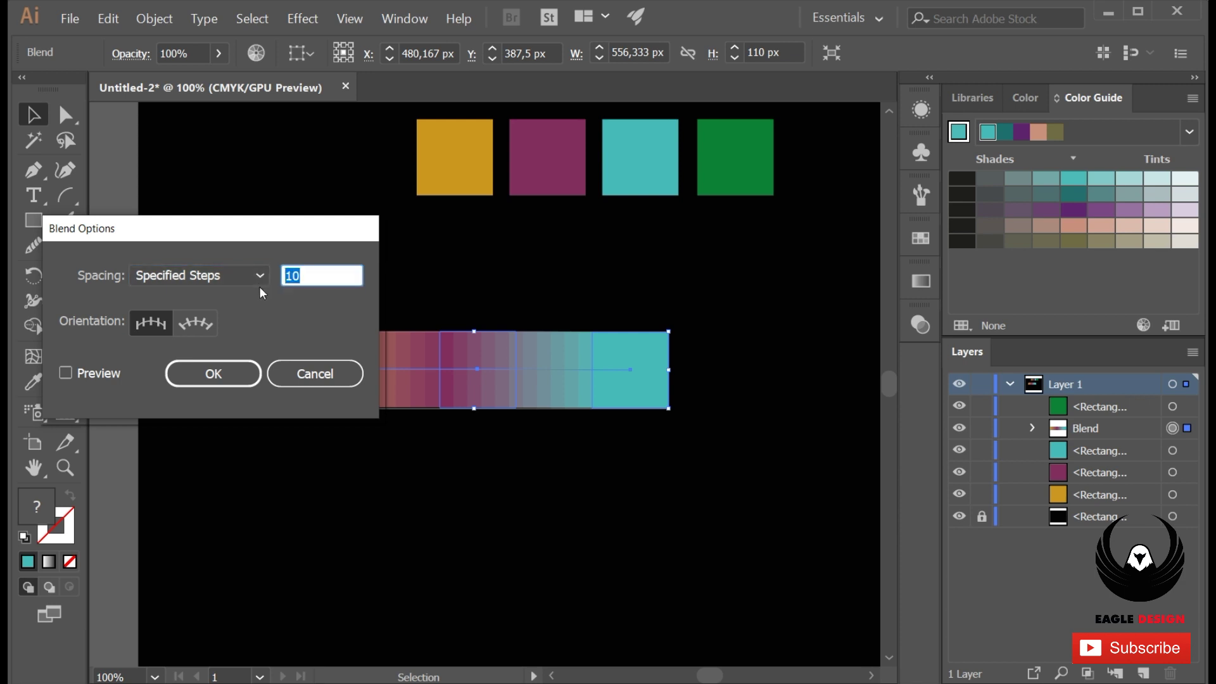
{"action": "left_click", "coordinate": [81, 377]}
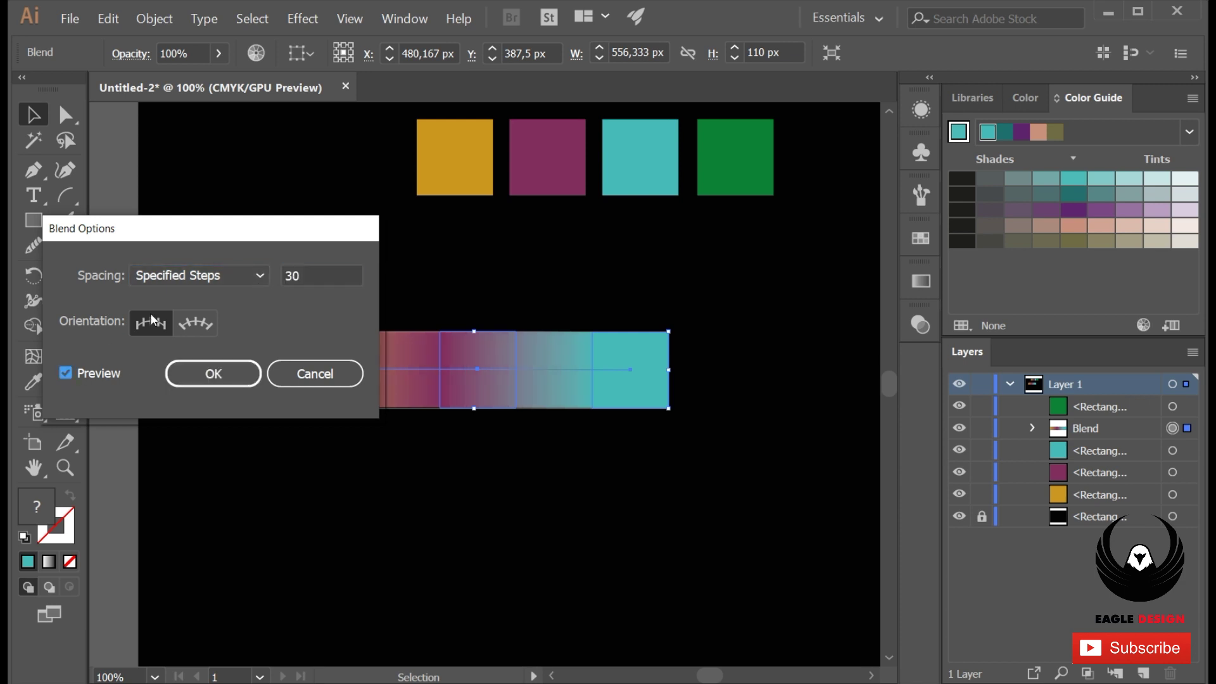
{"action": "left_click", "coordinate": [209, 276]}
{"action": "left_click", "coordinate": [233, 322]}
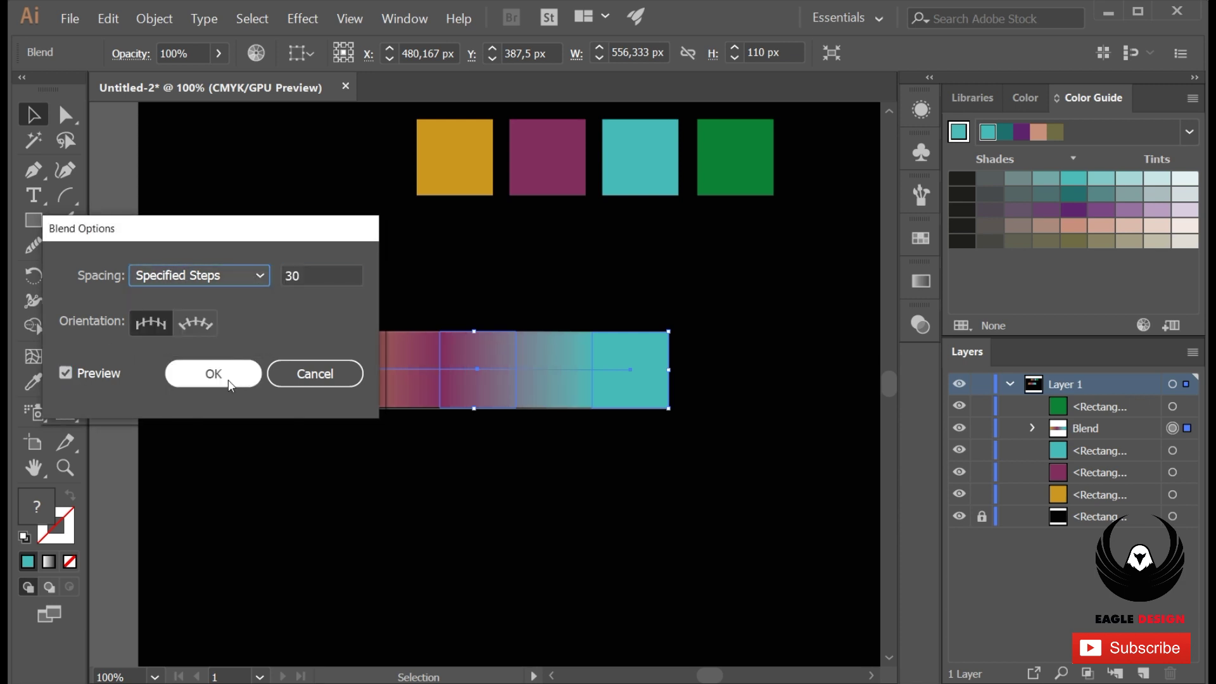
{"action": "left_click", "coordinate": [229, 384]}
Move the gold-to-purple-to-teal blend strip up above the artboard
{"action": "left_click", "coordinate": [237, 281]}
{"action": "left_click", "coordinate": [428, 400]}
{"action": "key", "text": "ctrl+minus"}
{"action": "mouse_move", "coordinate": [446, 340]}
{"action": "left_mouse_down"}
{"action": "mouse_move", "coordinate": [338, 368]}
{"action": "mouse_move", "coordinate": [368, 126]}
{"action": "left_mouse_up"}
{"action": "left_click", "coordinate": [345, 258]}
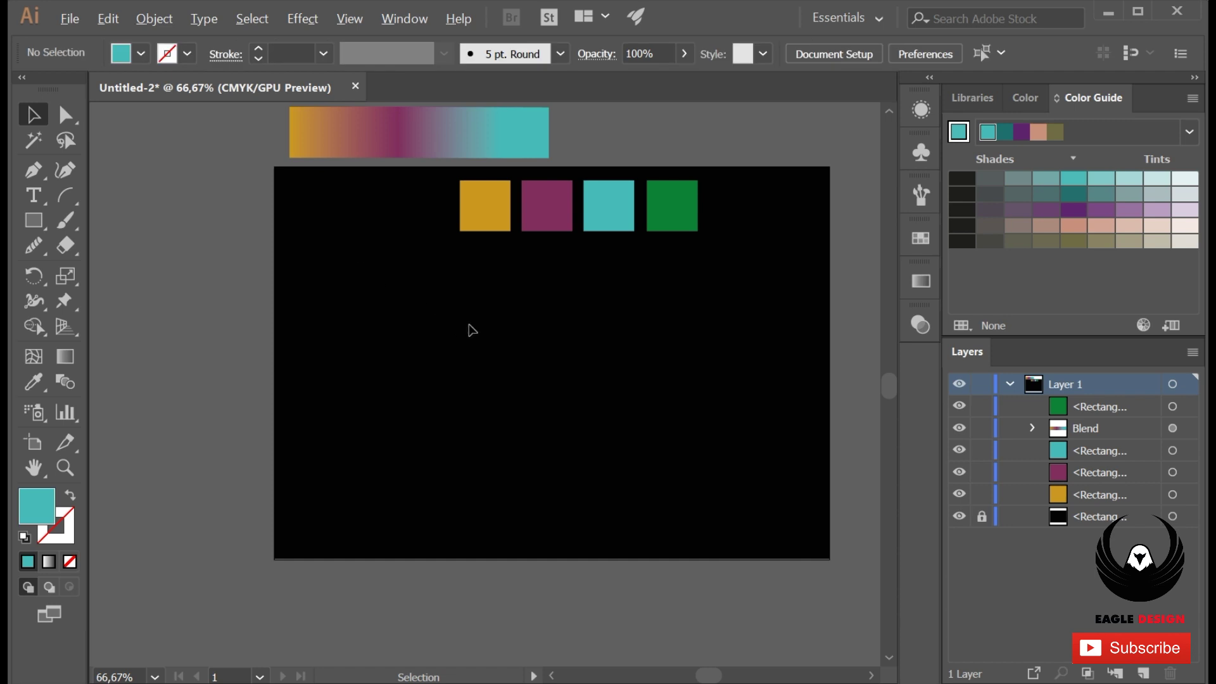
Type EAGLE on the artboard, enlarge it across most of the width, and move it lower
{"action": "key", "text": "ctrl+plus"}
{"action": "left_click", "coordinate": [35, 196]}
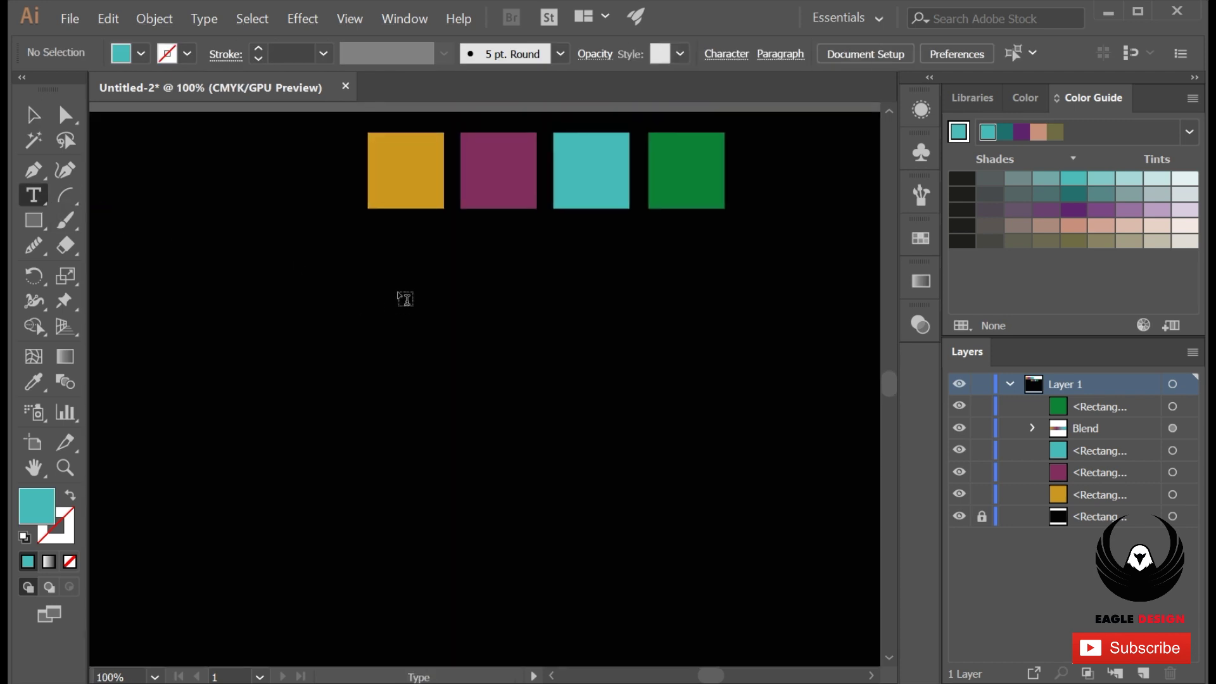
{"action": "left_click", "coordinate": [400, 289]}
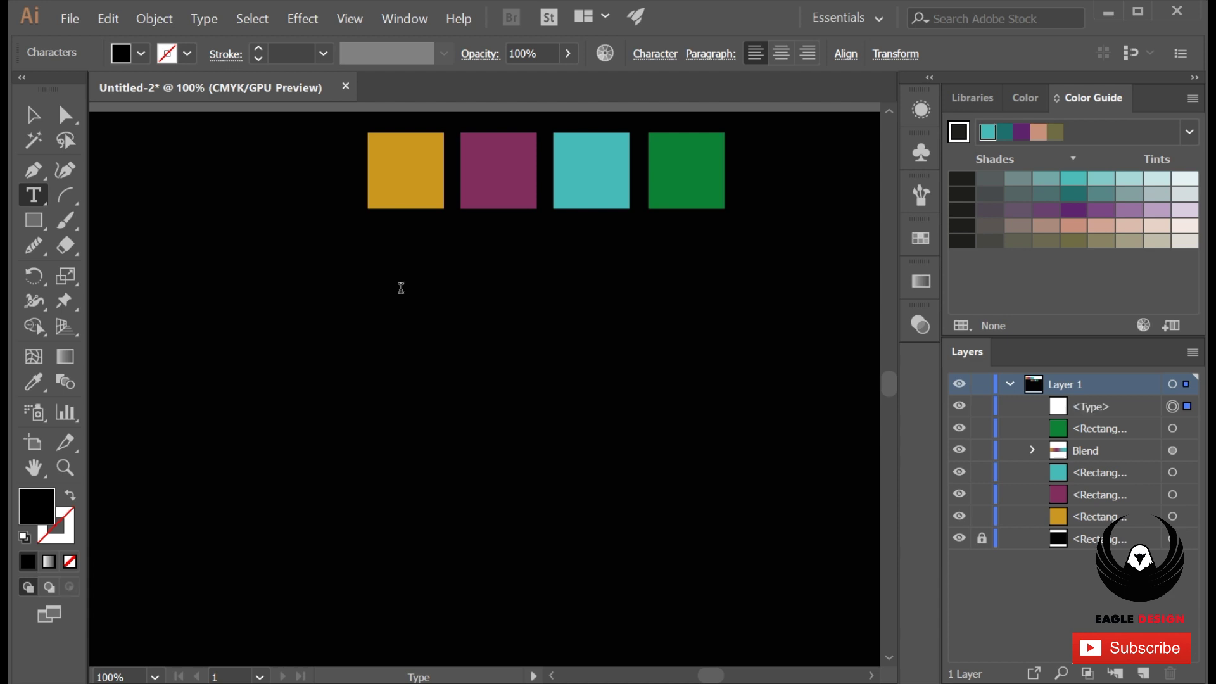
{"action": "type", "text": "E"}
{"action": "left_click", "coordinate": [34, 123]}
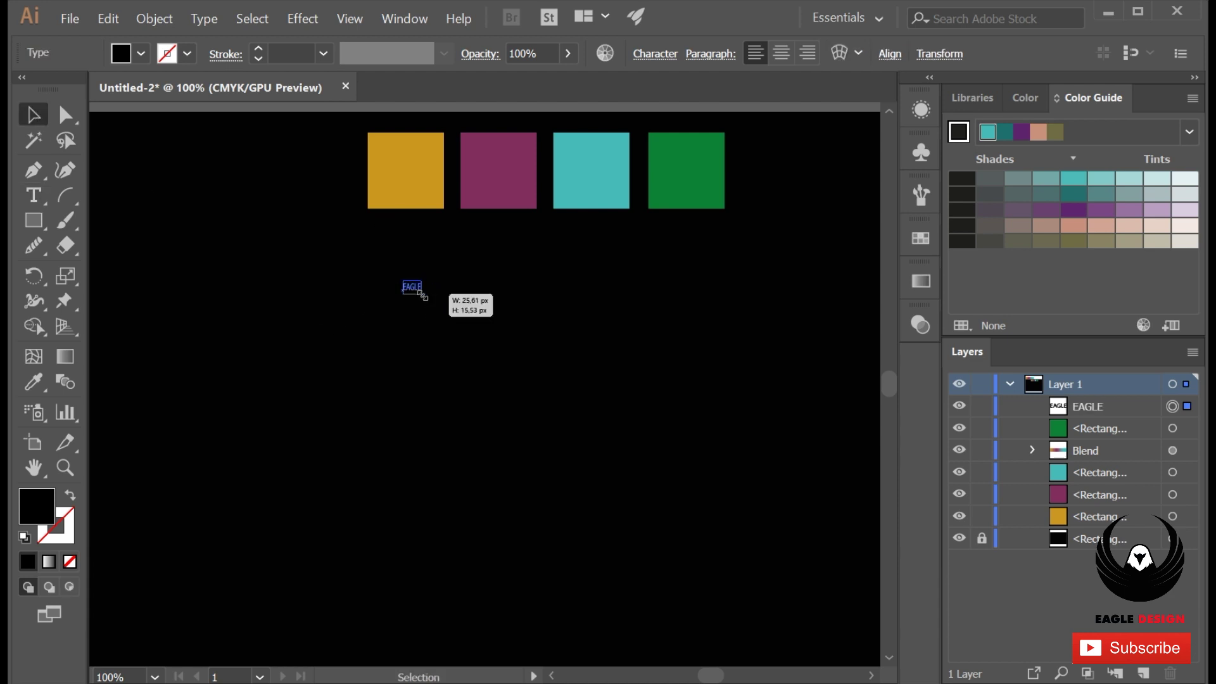
{"action": "left_click_drag", "start_coordinate": [420, 293], "coordinate": [715, 409]}
{"action": "left_click_drag", "start_coordinate": [388, 229], "coordinate": [391, 348]}
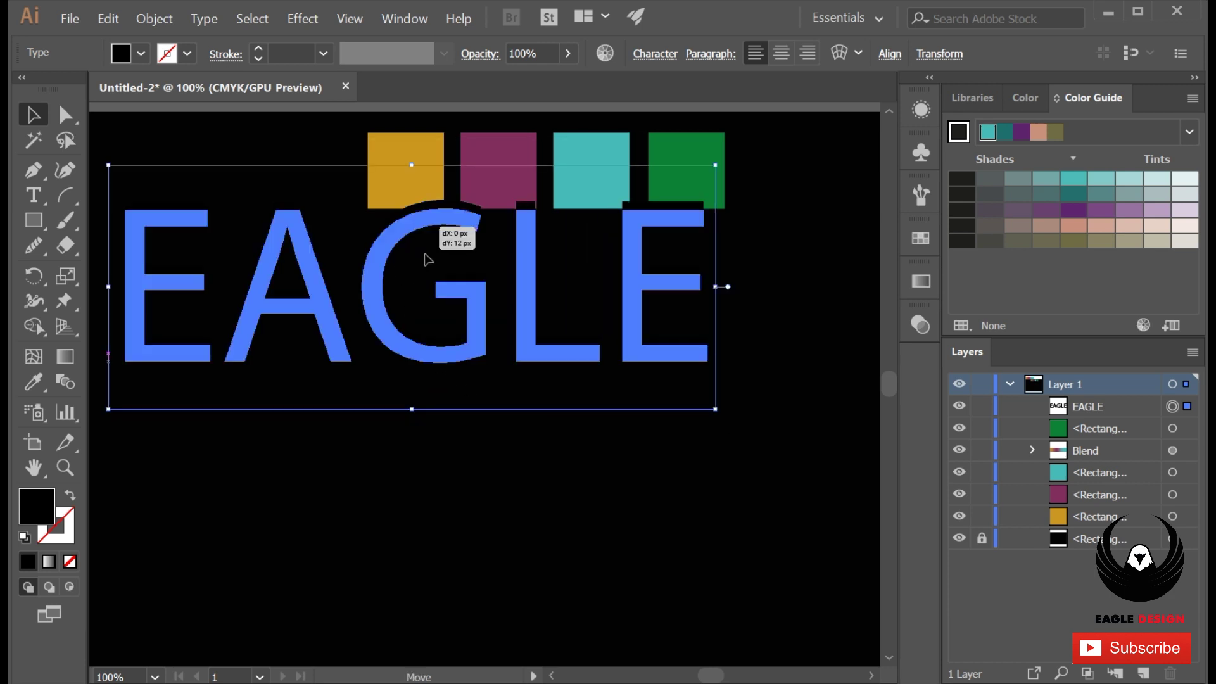
Fill EAGLE off-white (FCFCFA) and bring up the Character font family list
{"action": "double_click", "coordinate": [54, 513]}
{"action": "left_click_drag", "start_coordinate": [627, 226], "coordinate": [601, 217]}
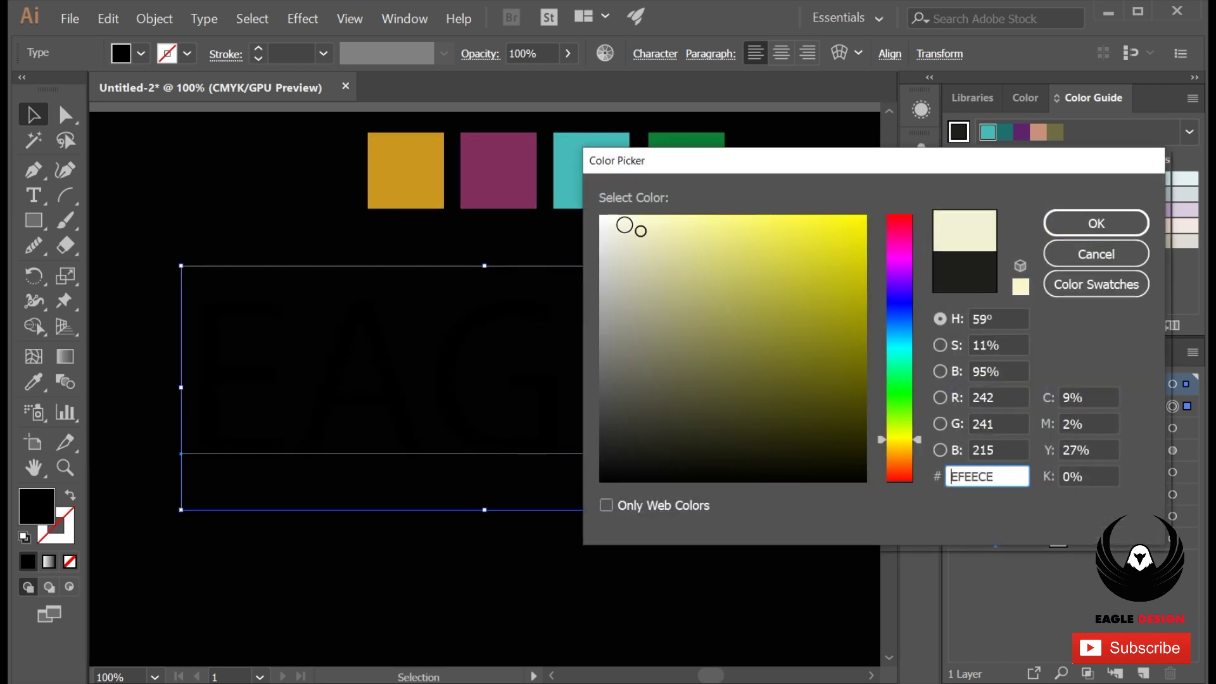
{"action": "left_click", "coordinate": [1096, 223]}
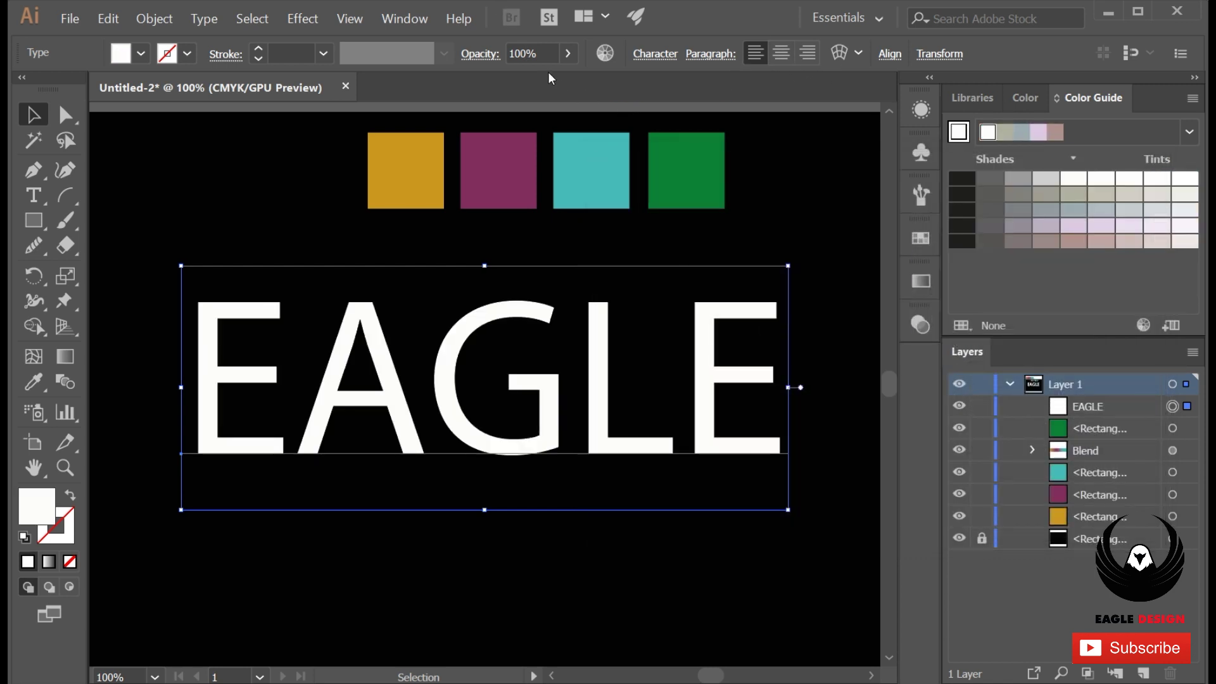
{"action": "left_click", "coordinate": [671, 62]}
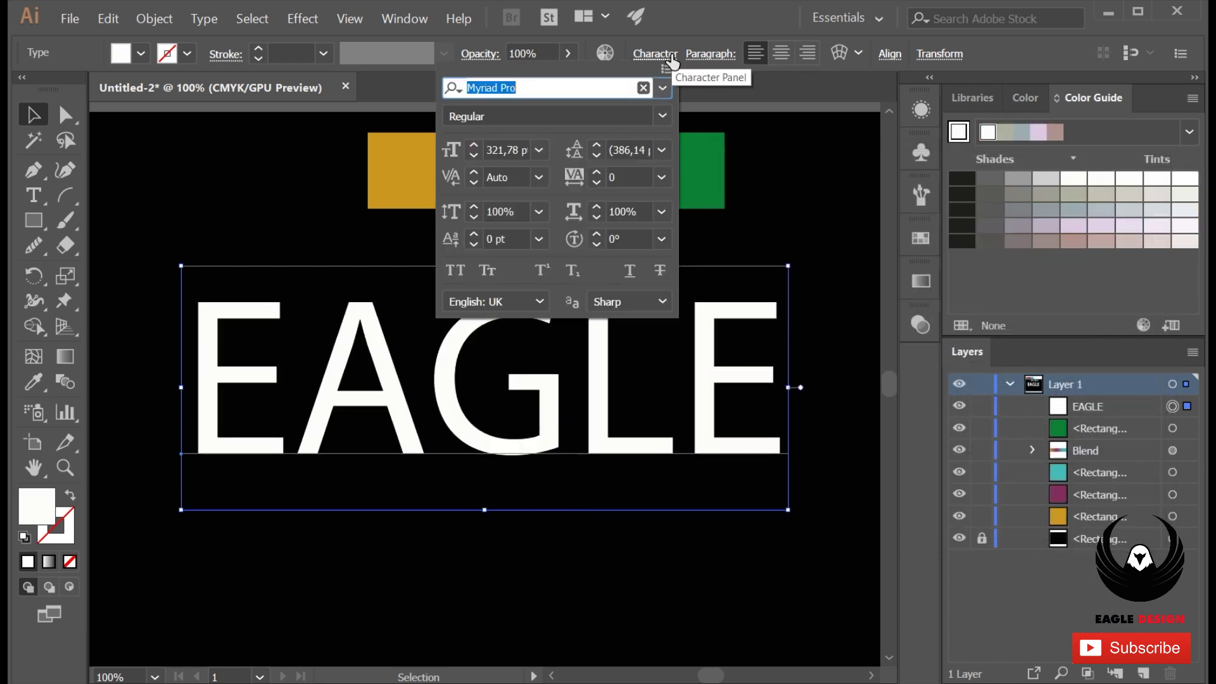
{"action": "left_click", "coordinate": [662, 88]}
{"action": "scroll", "coordinate": [591, 444], "scroll_direction": "down", "scroll_amount": 1}
Set the EAGLE text in the Bauhaus 93 typeface
{"action": "scroll", "coordinate": [591, 443], "scroll_direction": "down", "scroll_amount": 4}
{"action": "scroll", "coordinate": [591, 444], "scroll_direction": "down", "scroll_amount": 5}
{"action": "scroll", "coordinate": [591, 443], "scroll_direction": "down", "scroll_amount": 2}
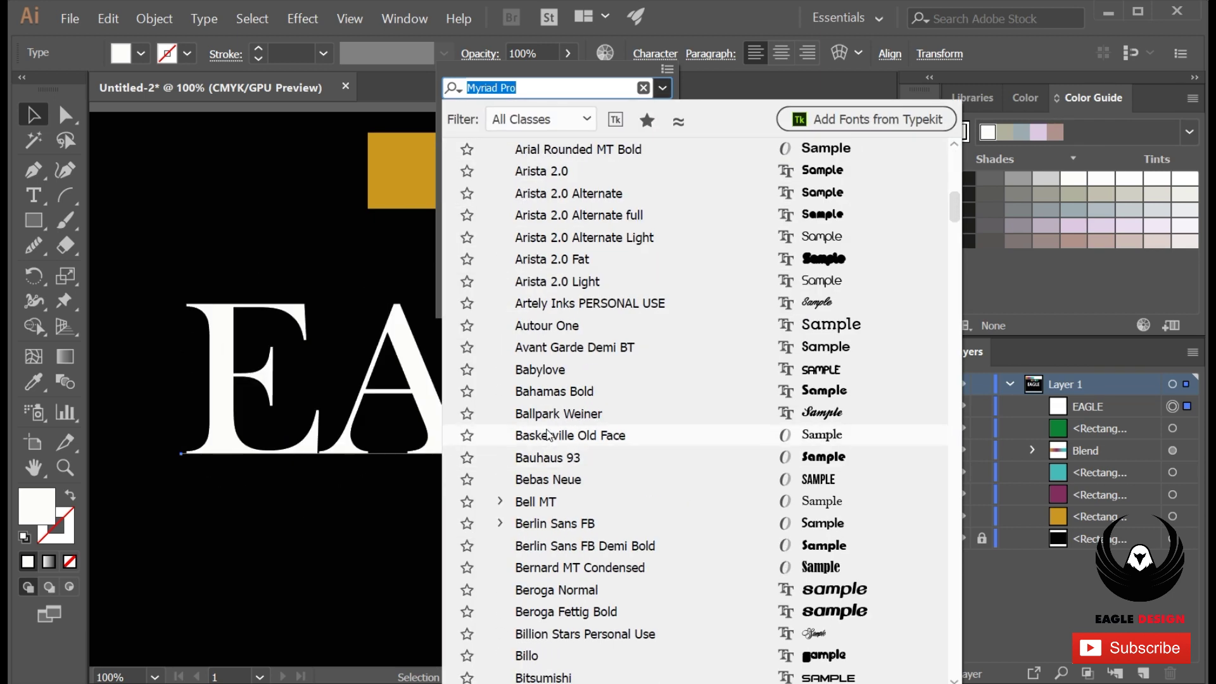
{"action": "left_click", "coordinate": [560, 467]}
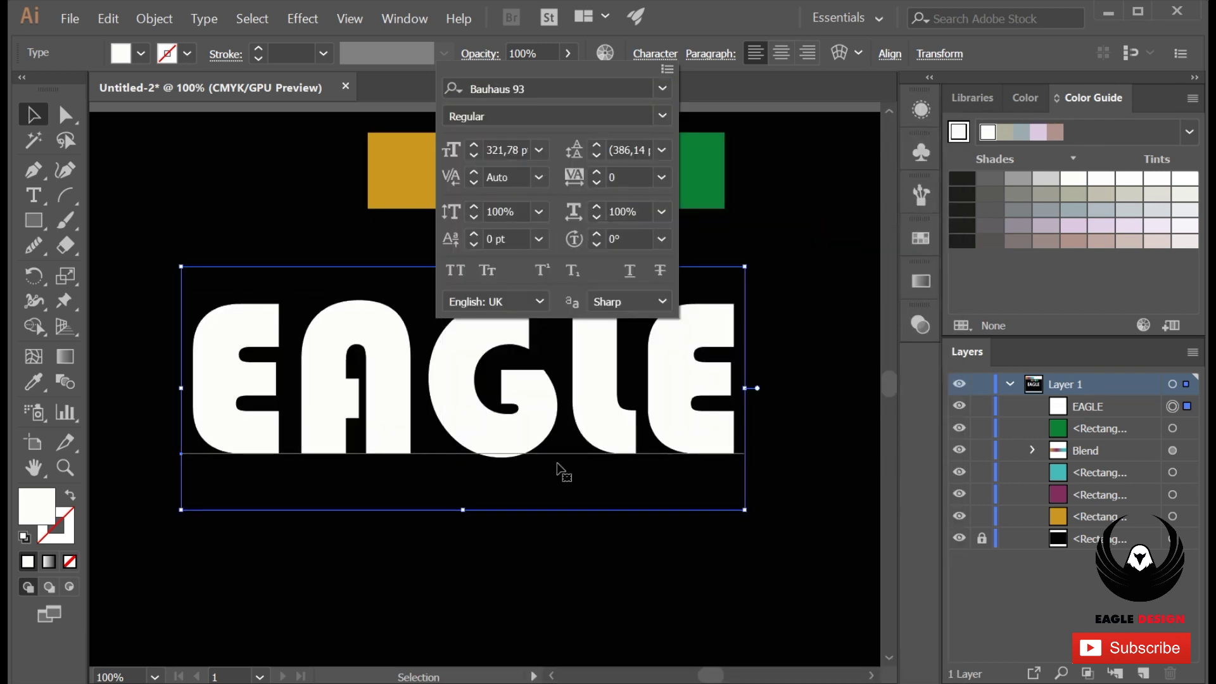
{"action": "left_click", "coordinate": [34, 117]}
Shrink EAGLE and centre it just beneath the four colour squares
{"action": "left_click", "coordinate": [200, 203]}
{"action": "key", "text": "ctrl+minus"}
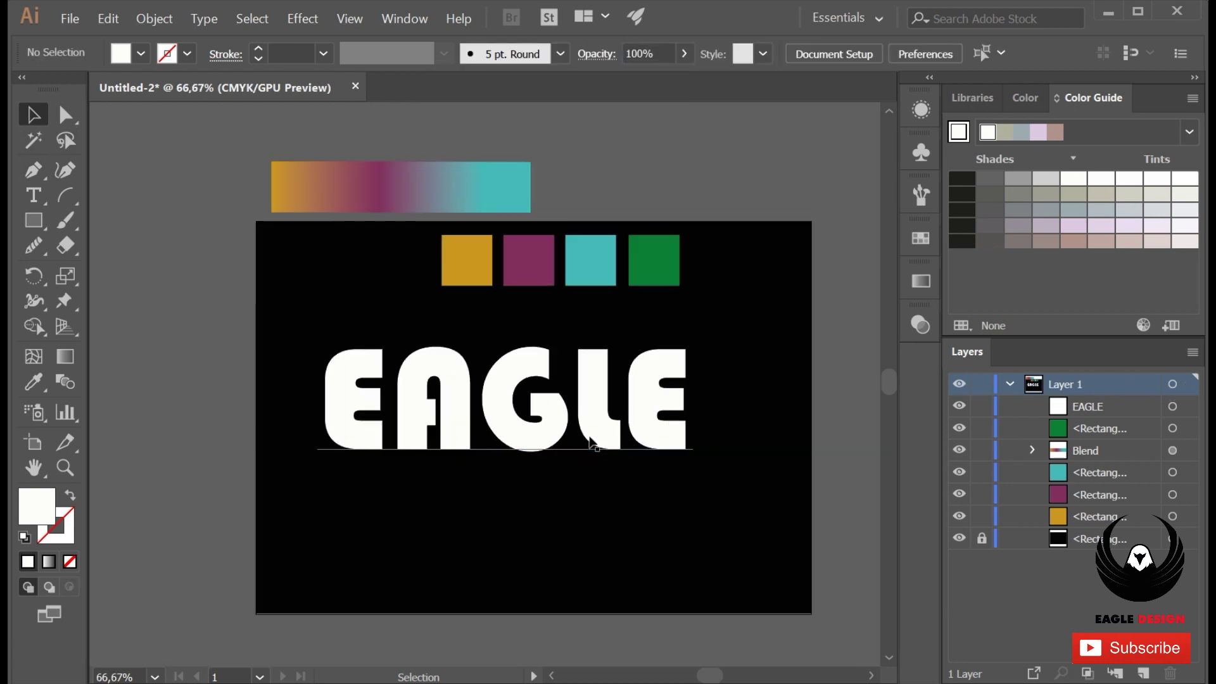
{"action": "left_click", "coordinate": [585, 448]}
{"action": "left_click_drag", "start_coordinate": [647, 503], "coordinate": [628, 461]}
{"action": "key", "text": "ctrl+plus"}
{"action": "left_click_drag", "start_coordinate": [502, 426], "coordinate": [588, 334]}
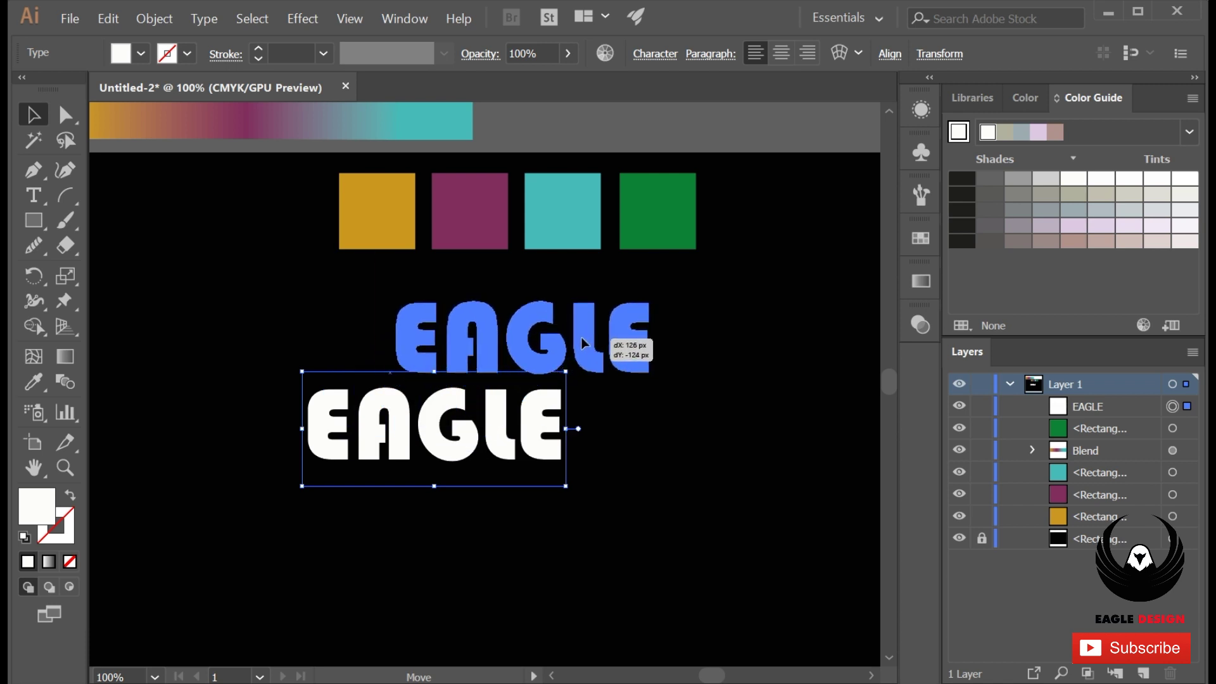
{"action": "left_click", "coordinate": [589, 440]}
{"action": "scroll", "coordinate": [570, 481], "scroll_direction": "down", "scroll_amount": 1}
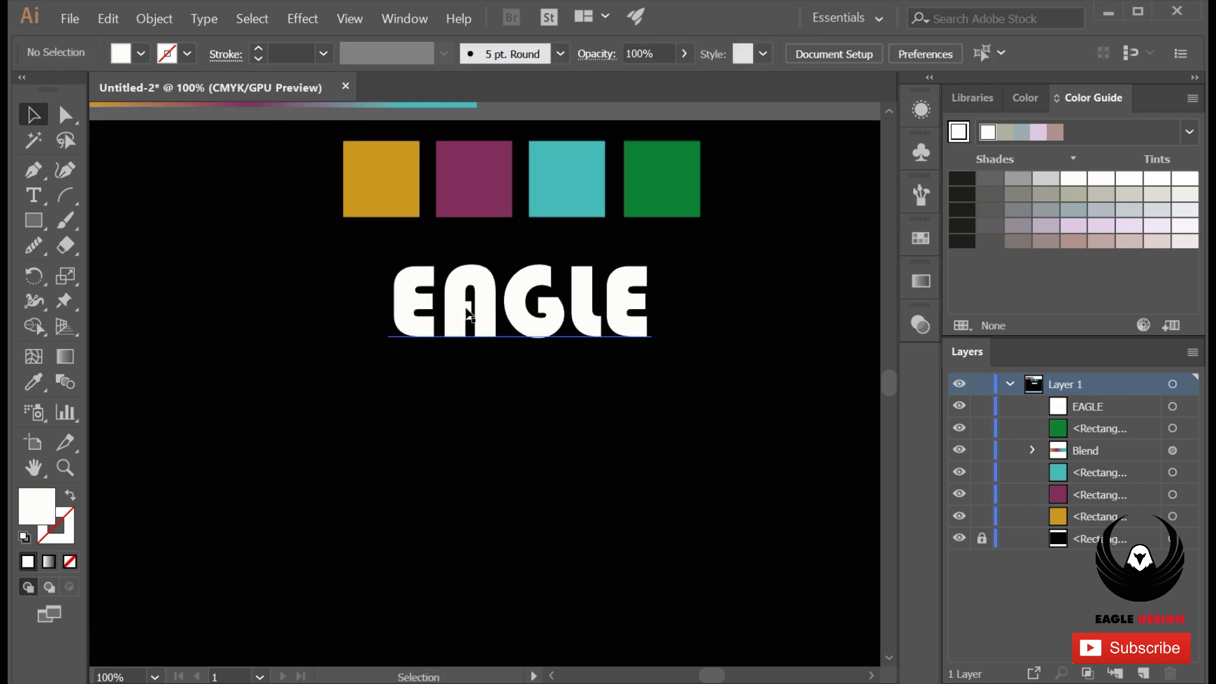
{"action": "left_click", "coordinate": [469, 314]}
{"action": "left_click", "coordinate": [154, 19]}
{"action": "left_click", "coordinate": [190, 181]}
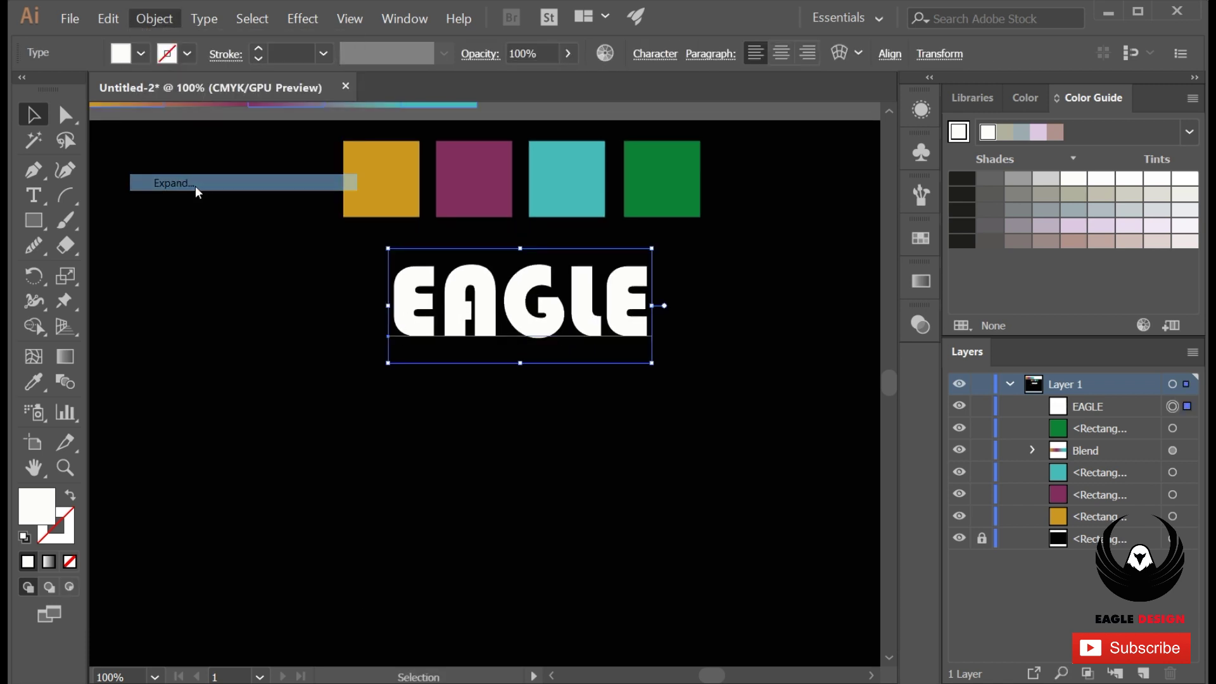
Expand EAGLE into outlines, ungroup the letters, and colour the first E gold
{"action": "left_click", "coordinate": [556, 465]}
{"action": "right_click", "coordinate": [408, 303]}
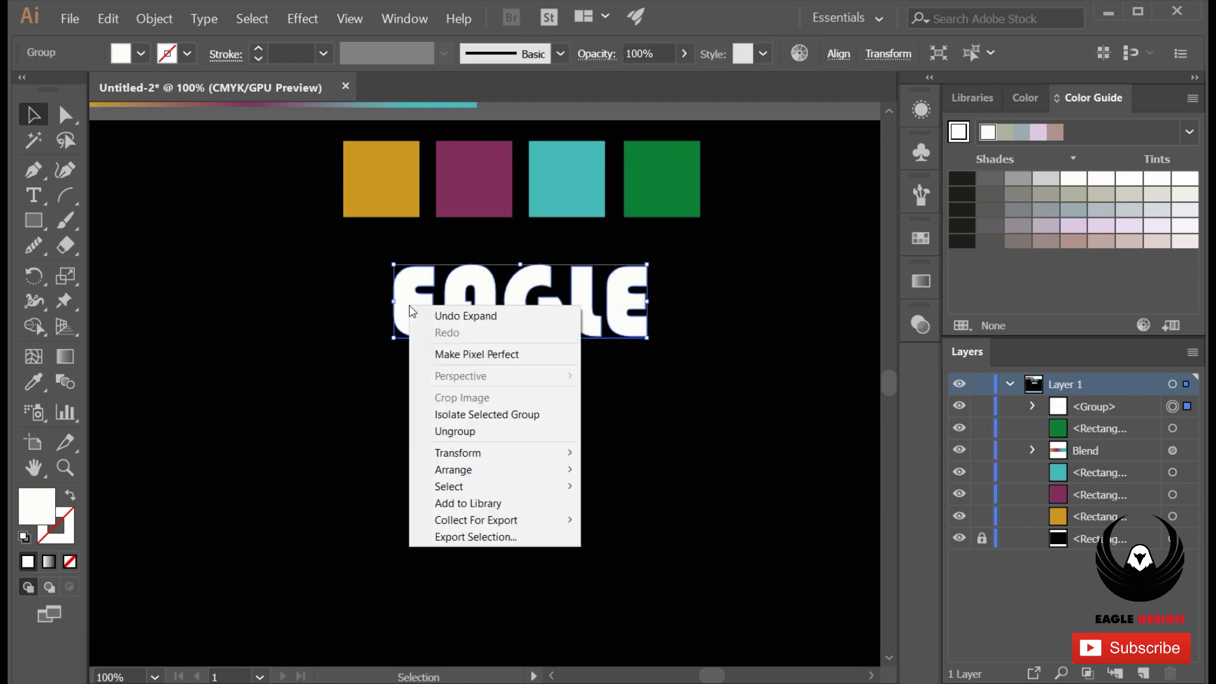
{"action": "left_click", "coordinate": [486, 431]}
{"action": "left_click", "coordinate": [415, 301]}
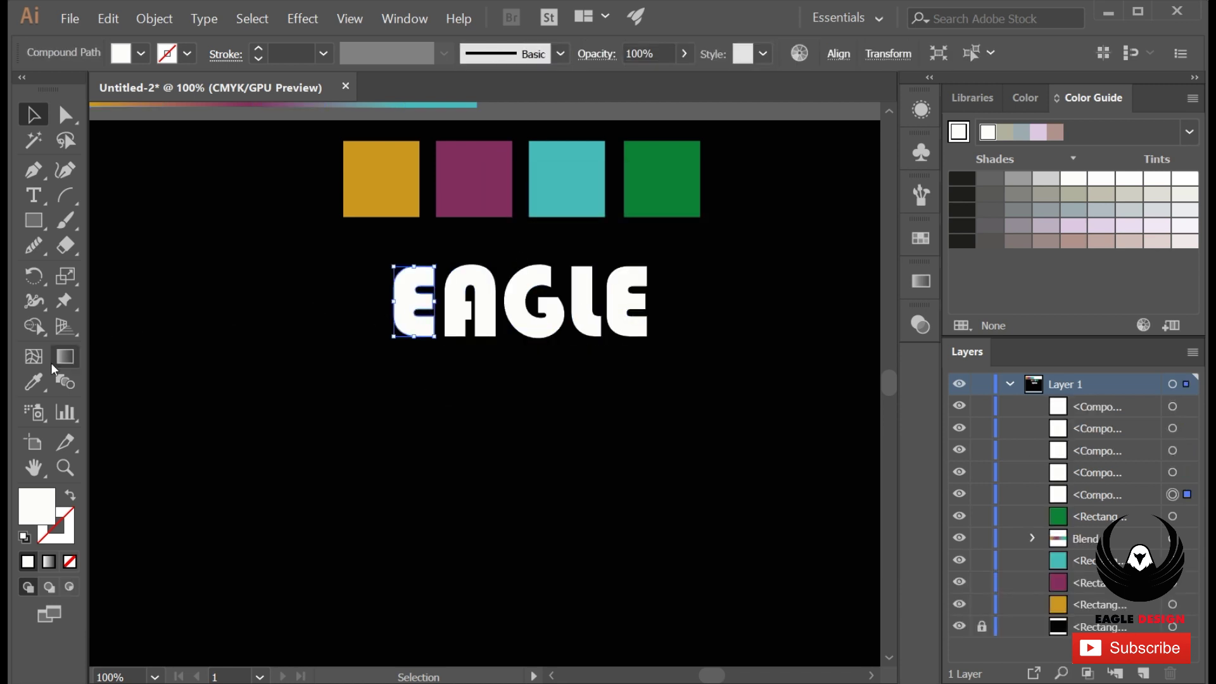
{"action": "left_click", "coordinate": [34, 382]}
{"action": "left_click", "coordinate": [374, 181]}
{"action": "left_click", "coordinate": [35, 119]}
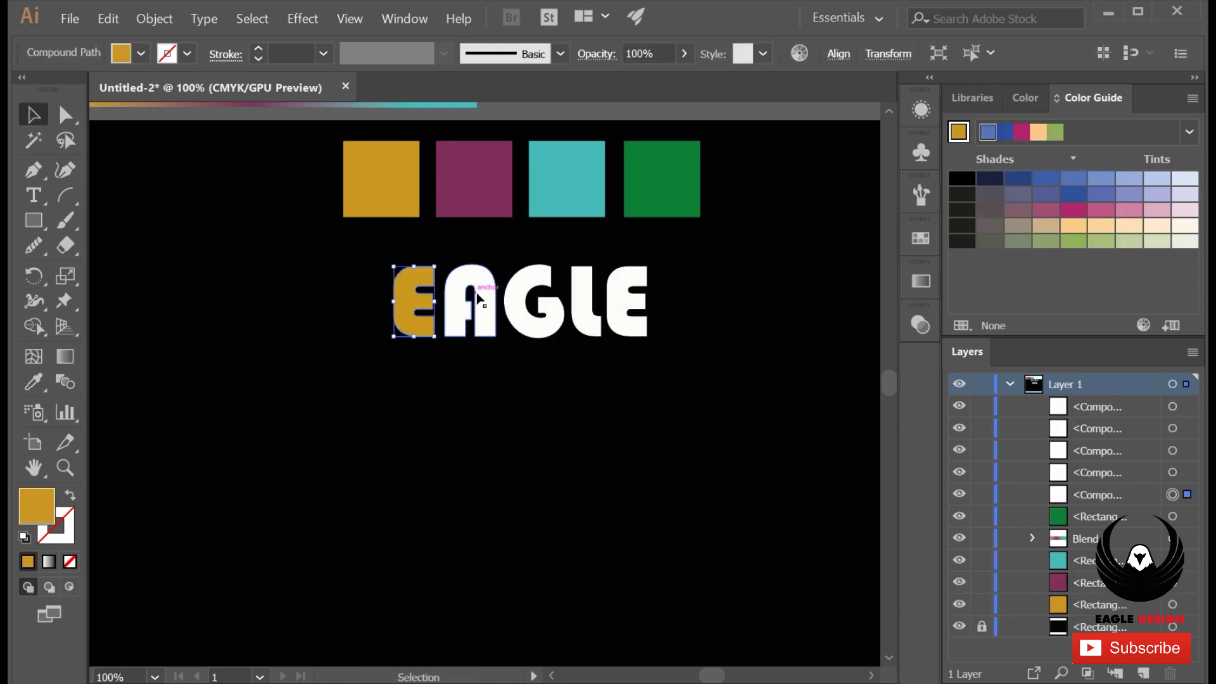
Sample purple onto the A and teal onto the G from the squares
{"action": "left_click", "coordinate": [478, 297]}
{"action": "left_click", "coordinate": [34, 382]}
{"action": "left_click", "coordinate": [488, 189]}
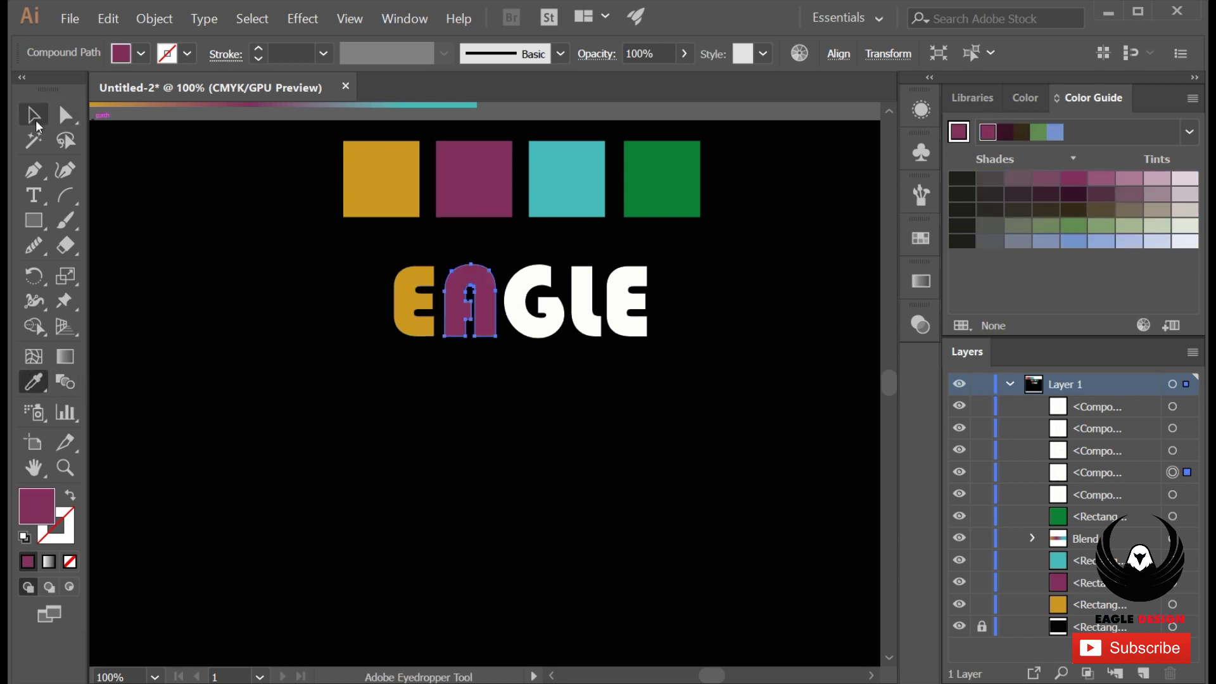
{"action": "left_click", "coordinate": [33, 115]}
{"action": "left_click", "coordinate": [523, 299]}
{"action": "left_click", "coordinate": [32, 386]}
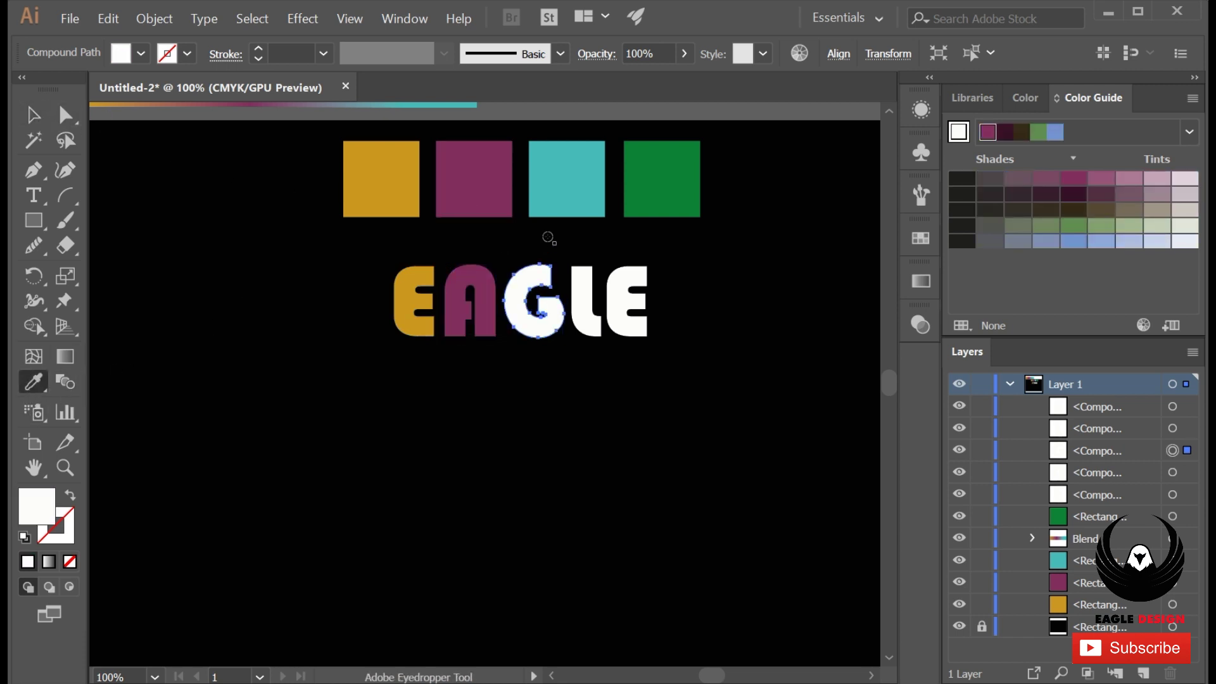
{"action": "left_click", "coordinate": [557, 190]}
{"action": "left_click", "coordinate": [34, 115]}
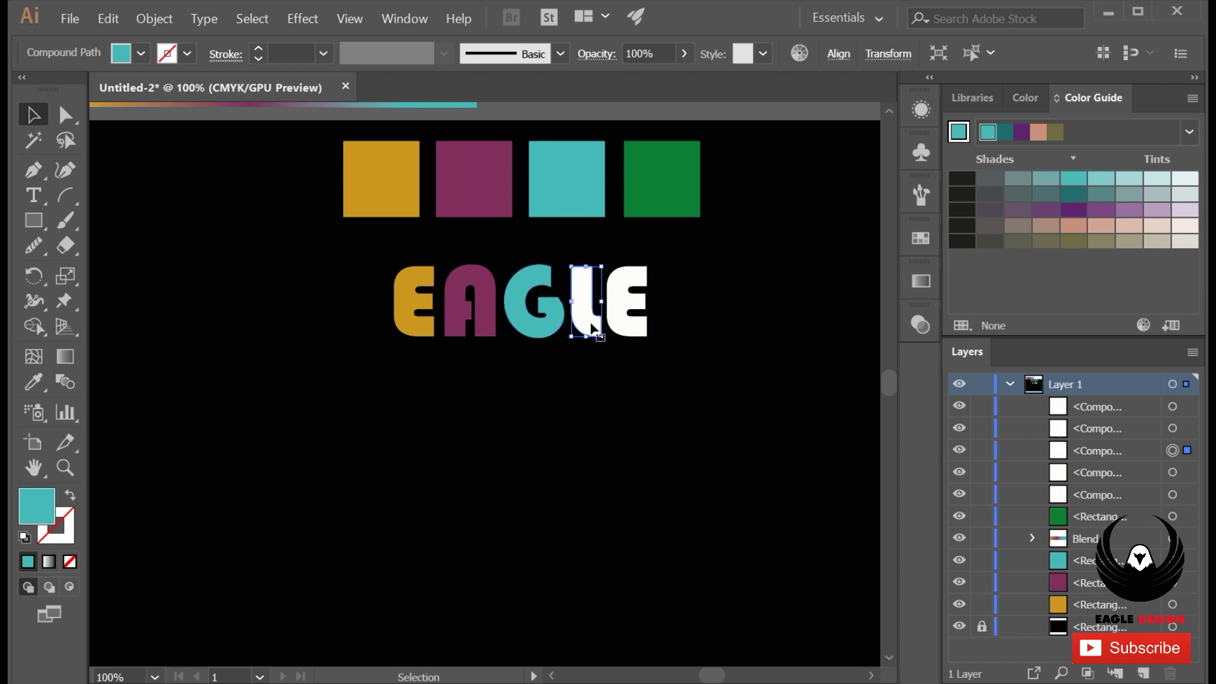
Sample green onto the L and gold onto the final E
{"action": "left_click", "coordinate": [33, 382]}
{"action": "left_click", "coordinate": [662, 179]}
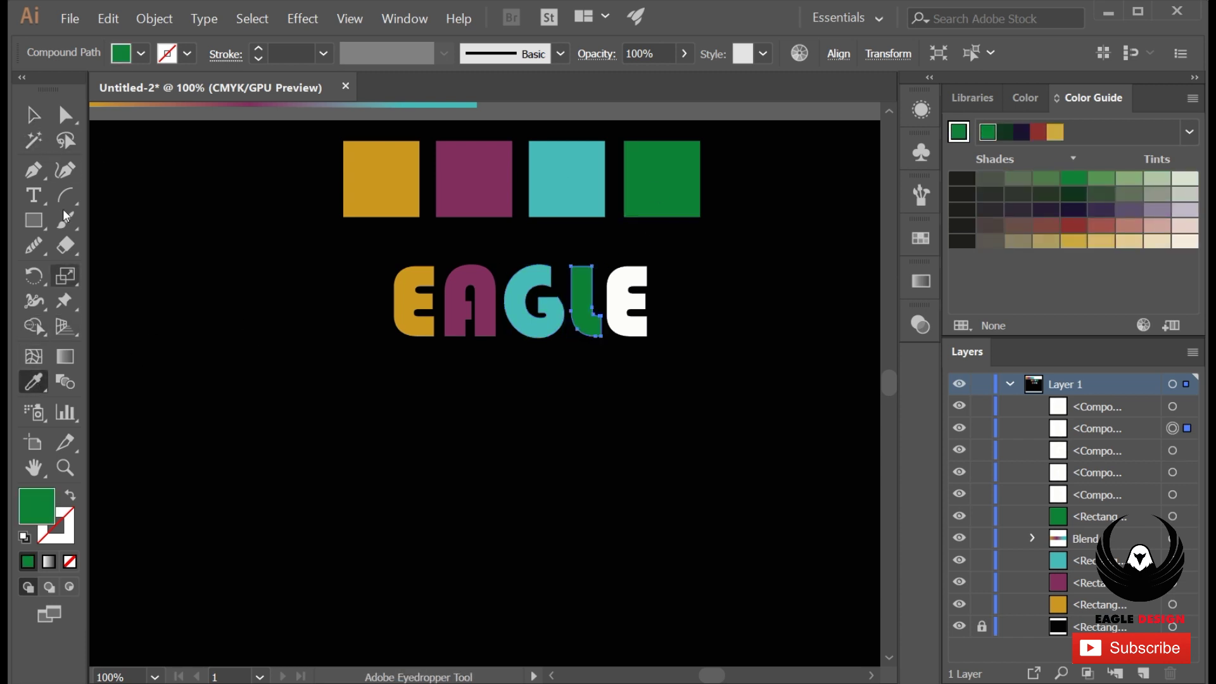
{"action": "left_click", "coordinate": [34, 116]}
{"action": "left_click", "coordinate": [634, 327]}
{"action": "left_click", "coordinate": [33, 382]}
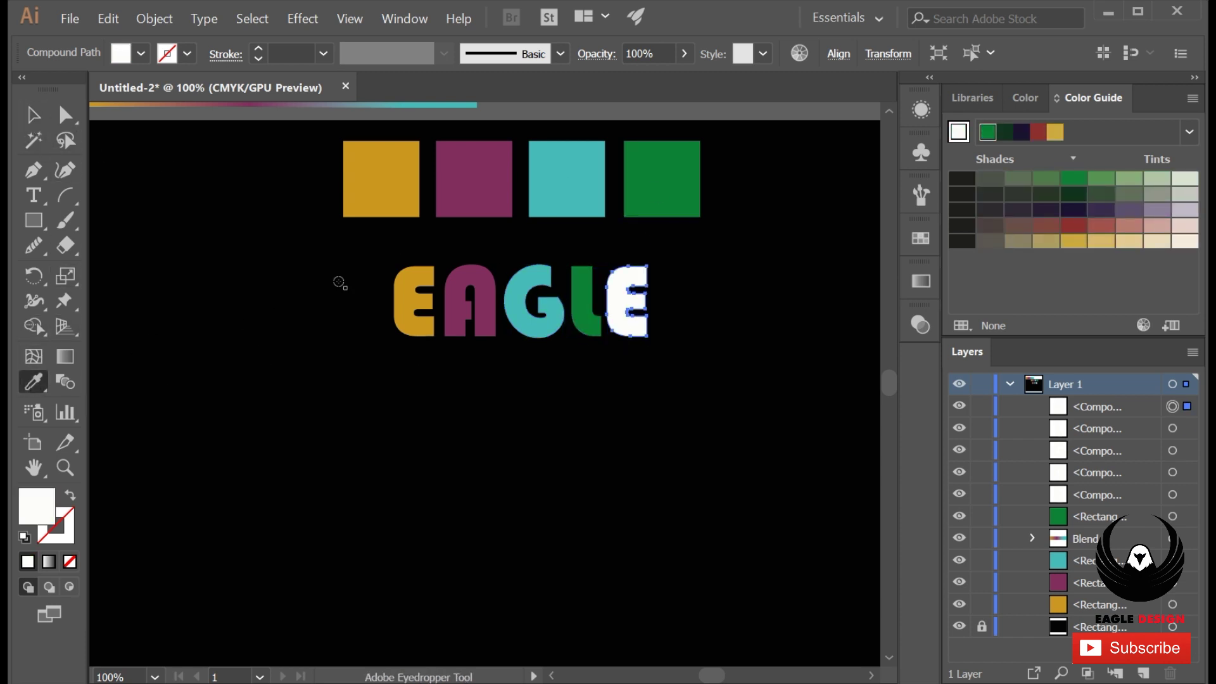
{"action": "left_click", "coordinate": [386, 187]}
{"action": "left_click", "coordinate": [34, 115]}
Select all coloured EAGLE letters and drag a copy straight down
{"action": "left_click_drag", "start_coordinate": [367, 298], "coordinate": [763, 401]}
{"action": "double_click", "coordinate": [627, 304]}
{"action": "double_click", "coordinate": [507, 431]}
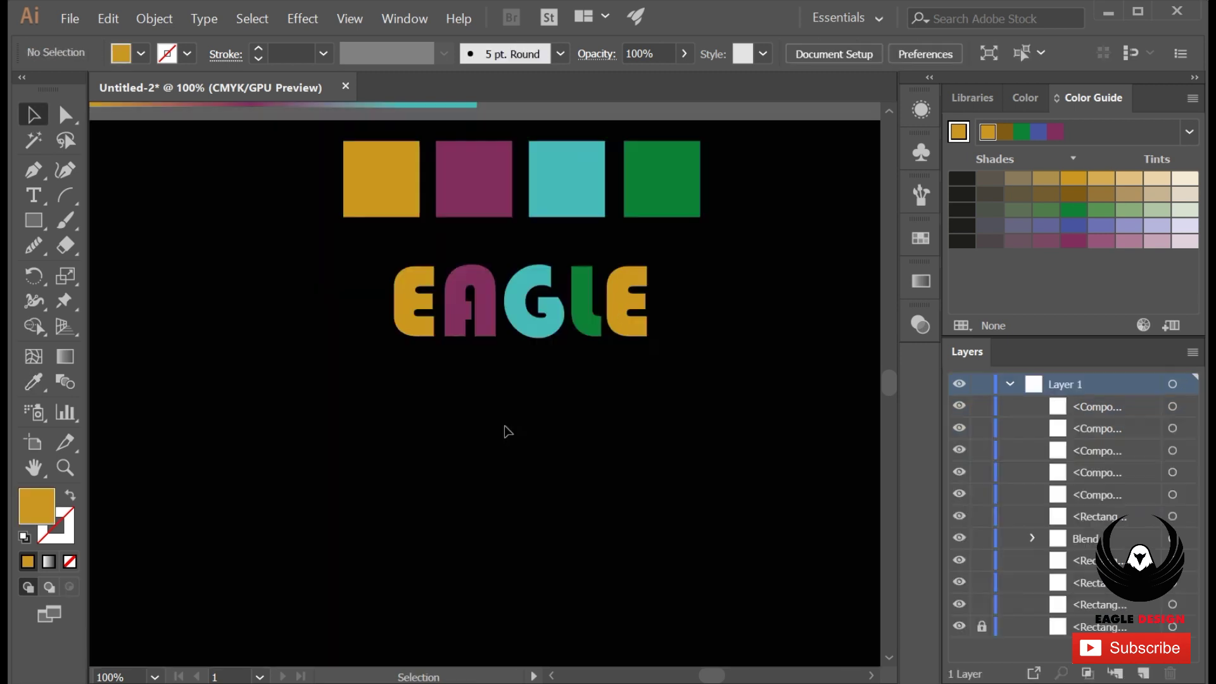
{"action": "mouse_move", "coordinate": [362, 332]}
{"action": "left_mouse_down"}
{"action": "mouse_move", "coordinate": [653, 354]}
{"action": "mouse_move", "coordinate": [621, 474]}
{"action": "mouse_move", "coordinate": [620, 624]}
{"action": "left_mouse_up"}
Place the EAGLE copy below the original and zoom in to 600% on its letters
{"action": "left_click_drag", "start_coordinate": [366, 280], "coordinate": [711, 359]}
{"action": "key", "text": "ctrl+plus"}
{"action": "key", "text": "ctrl+plus"}
{"action": "key", "text": "ctrl+plus"}
{"action": "key", "text": "ctrl+plus"}
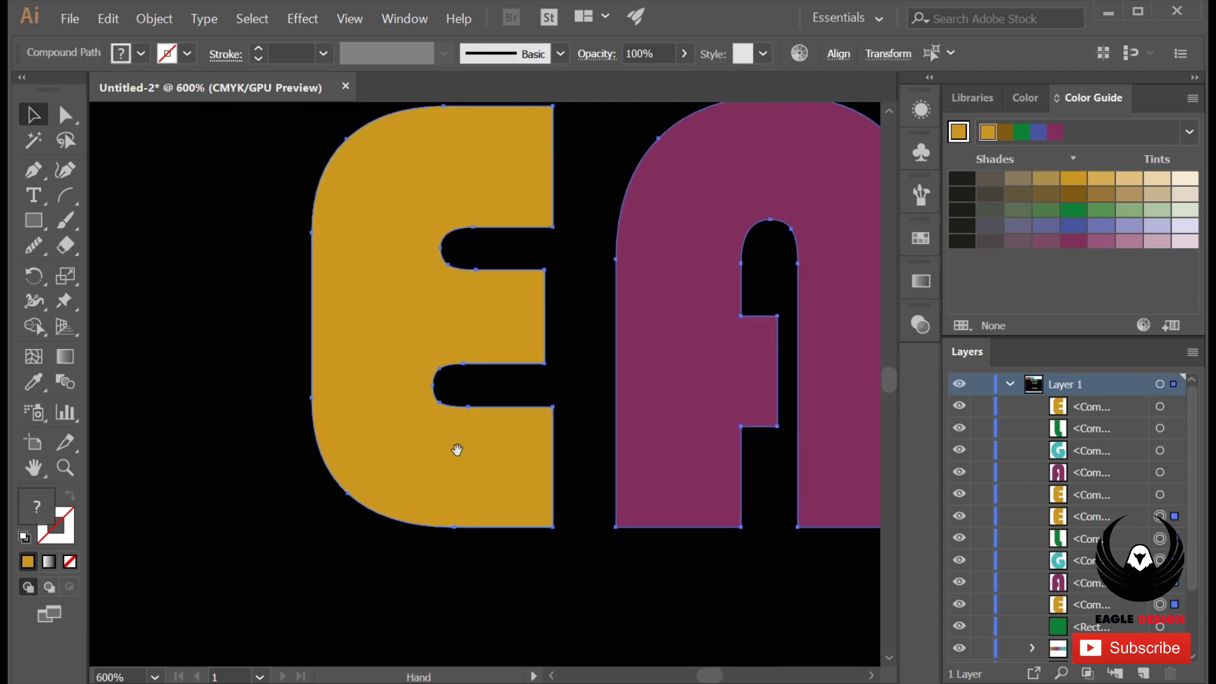
{"action": "left_click", "coordinate": [465, 481]}
{"action": "left_click", "coordinate": [28, 561]}
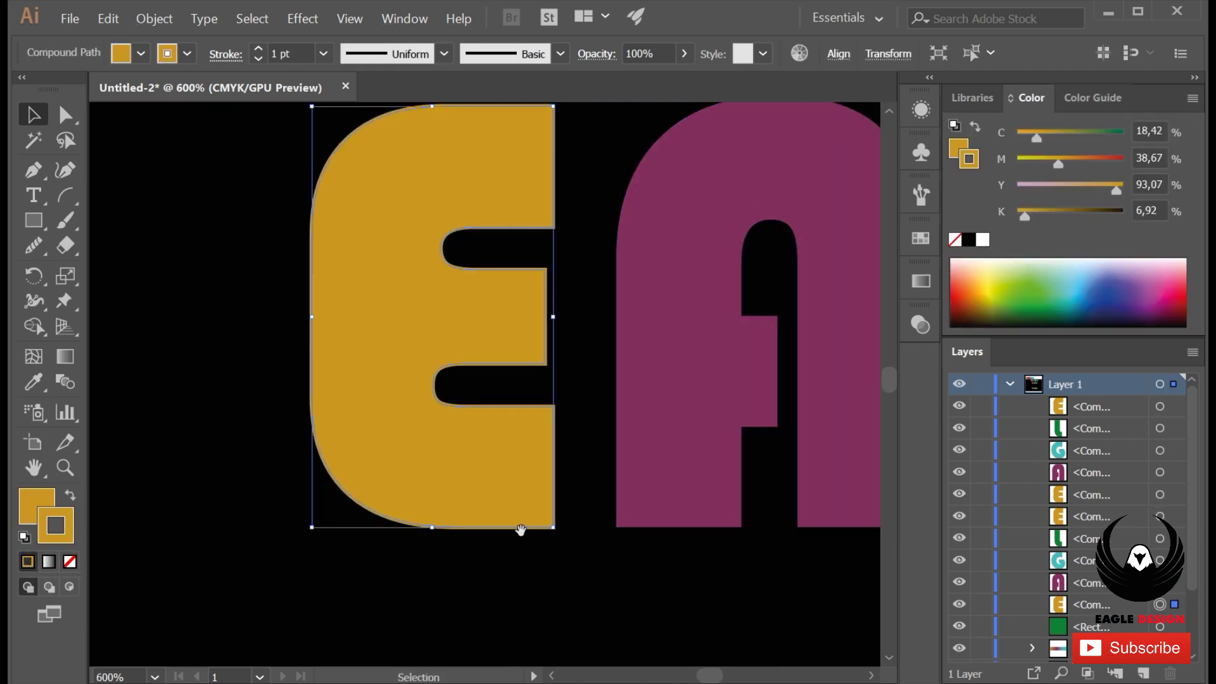
Give the A and G letters strokes matching their fills, the G in teal
{"action": "left_click_drag", "start_coordinate": [627, 494], "coordinate": [291, 454]}
{"action": "left_click", "coordinate": [291, 454]}
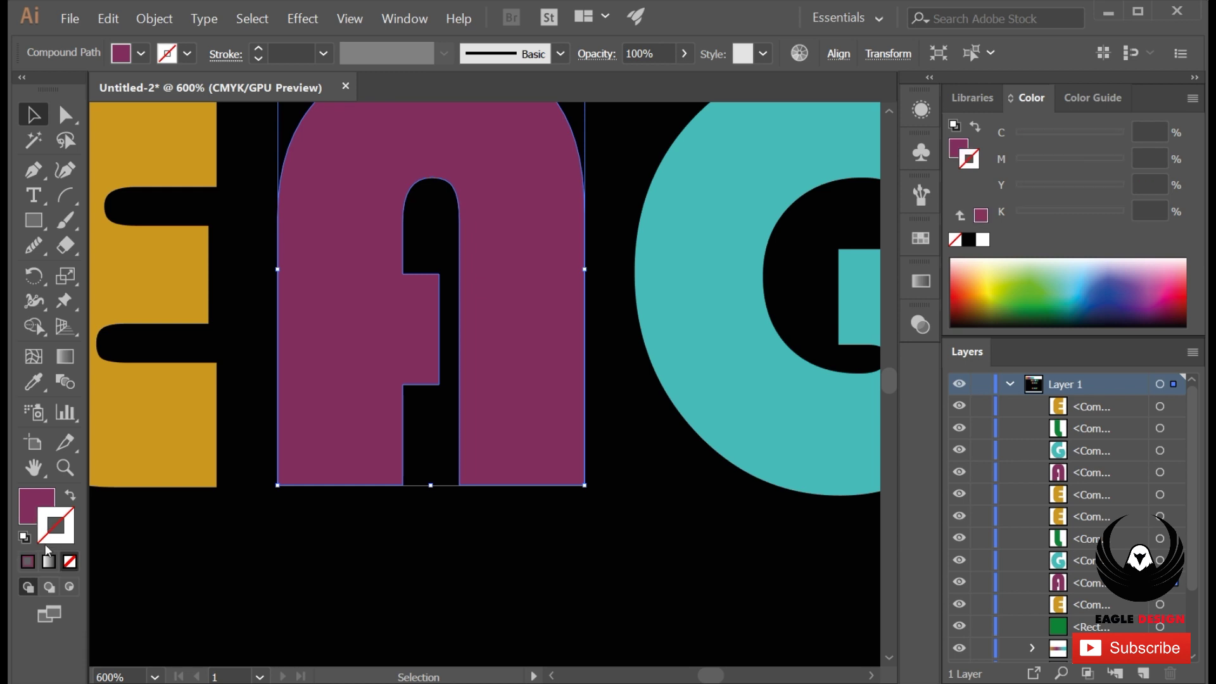
{"action": "left_click_drag", "start_coordinate": [353, 488], "coordinate": [203, 488]}
{"action": "left_click", "coordinate": [203, 489]}
{"action": "left_click", "coordinate": [35, 520]}
{"action": "left_click", "coordinate": [27, 562]}
Give the L a matching green stroke and the final E a gold stroke
{"action": "left_click_drag", "start_coordinate": [646, 460], "coordinate": [350, 485]}
{"action": "left_click", "coordinate": [350, 485]}
{"action": "left_click", "coordinate": [28, 562]}
{"action": "left_click", "coordinate": [633, 427]}
{"action": "left_click", "coordinate": [54, 529]}
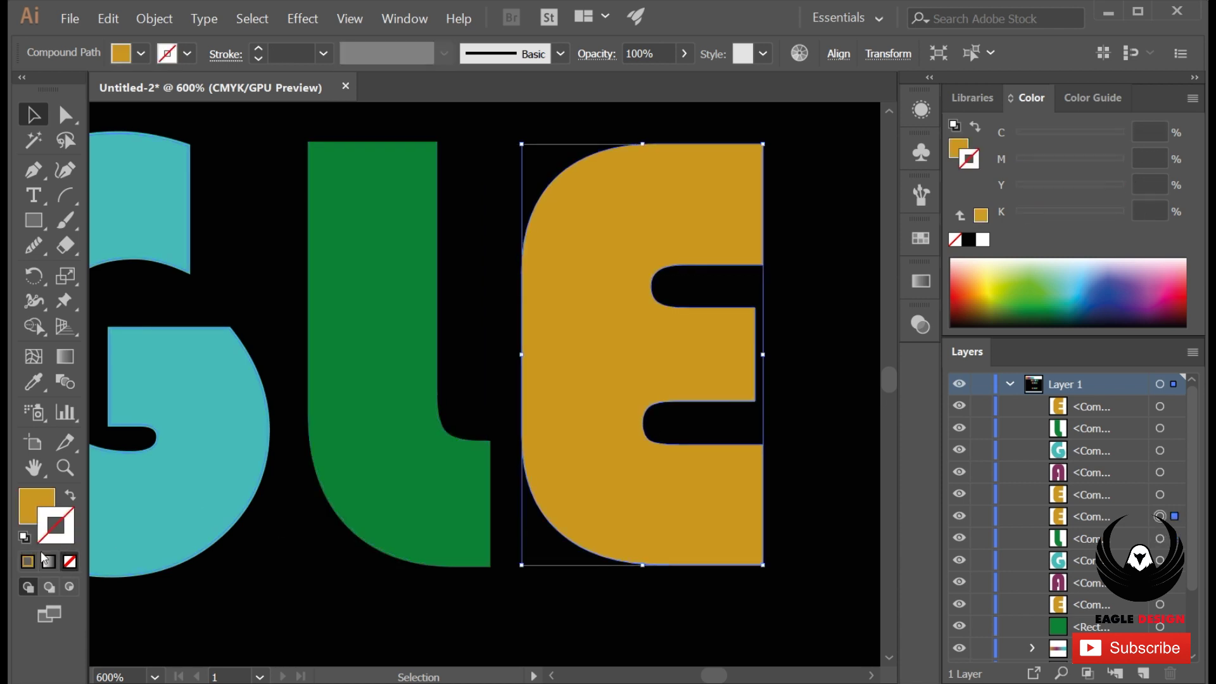
{"action": "left_click", "coordinate": [27, 562]}
{"action": "key", "text": "ctrl+minus"}
Fill all five EAGLE letters white using the Color Picker
{"action": "left_click_drag", "start_coordinate": [346, 573], "coordinate": [670, 440]}
{"action": "key", "text": "ctrl+minus"}
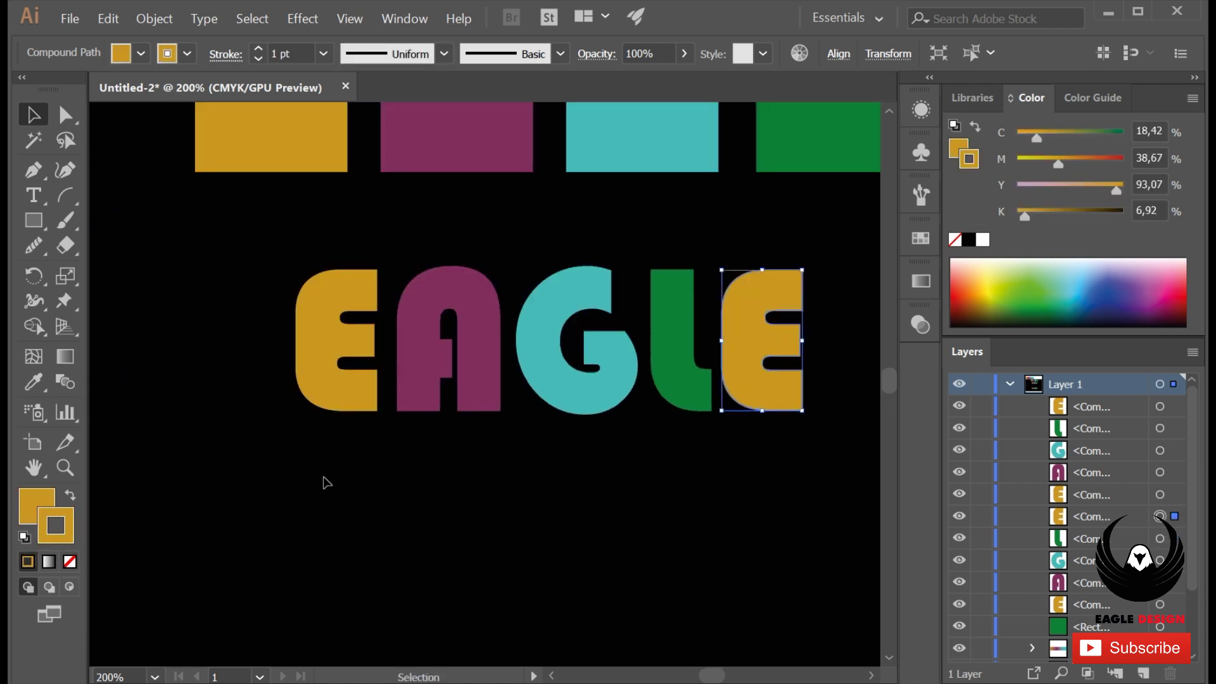
{"action": "key", "text": "ctrl+a"}
{"action": "double_click", "coordinate": [29, 504]}
{"action": "left_click_drag", "start_coordinate": [603, 239], "coordinate": [610, 221]}
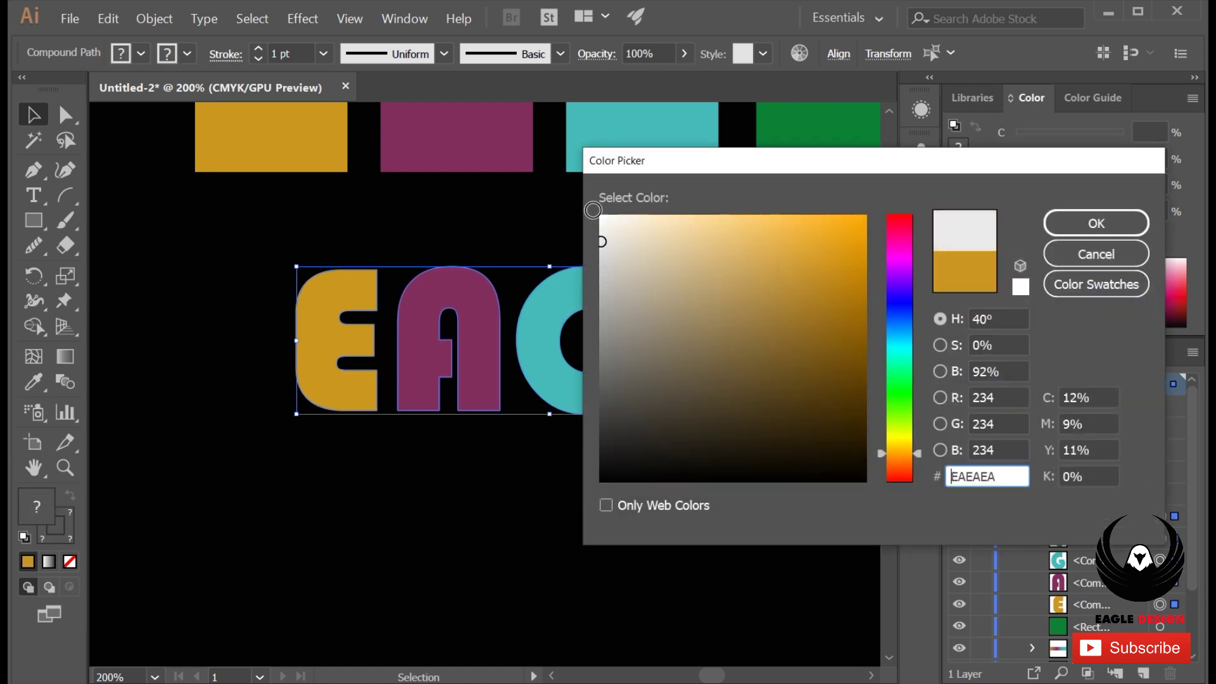
{"action": "left_click", "coordinate": [1086, 228]}
{"action": "scroll", "coordinate": [530, 489], "scroll_direction": "right", "scroll_amount": 4}
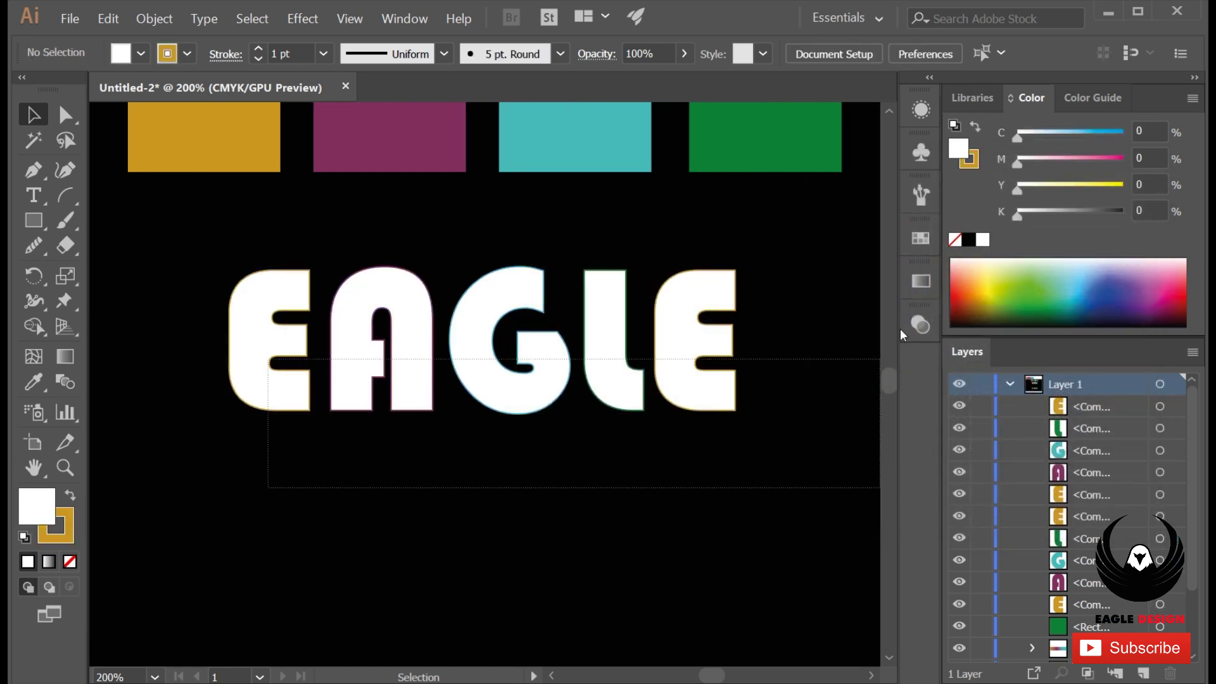
Raise the letter outline weight to about 14 pt, then set it to 8 pt and deselect
{"action": "left_click", "coordinate": [262, 51]}
{"action": "left_click", "coordinate": [261, 50]}
{"action": "left_click", "coordinate": [258, 59]}
{"action": "left_click", "coordinate": [259, 60]}
{"action": "left_click", "coordinate": [259, 60]}
{"action": "left_click", "coordinate": [258, 59]}
{"action": "left_click", "coordinate": [269, 478]}
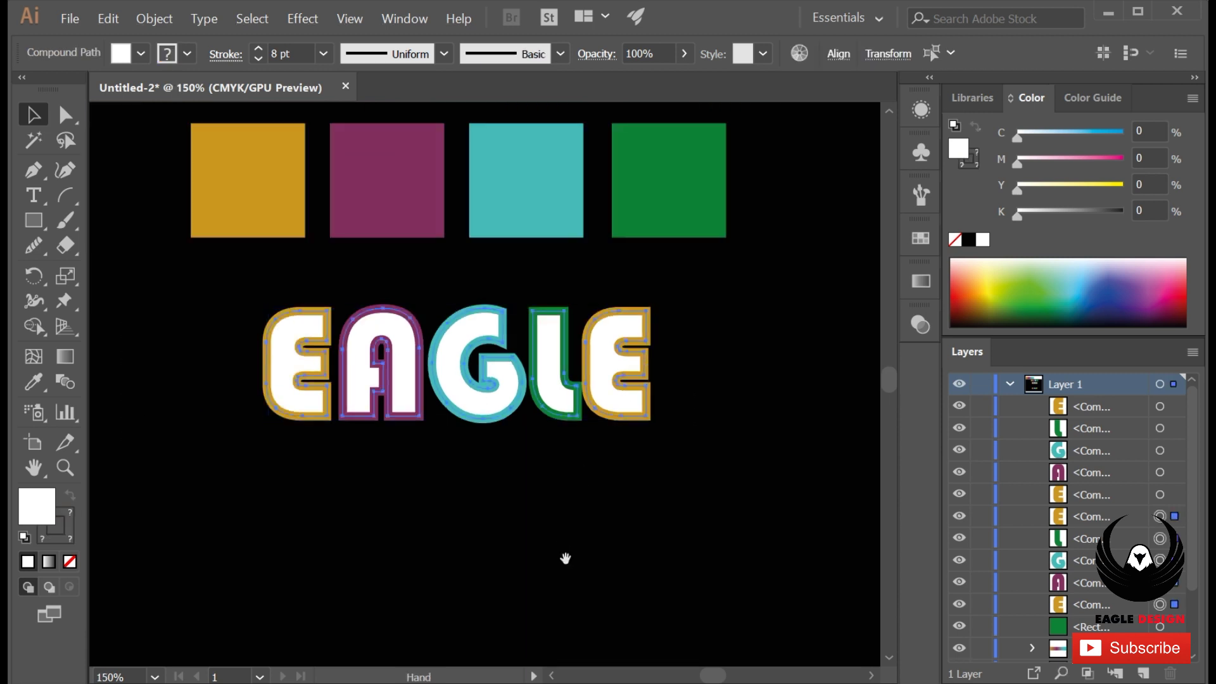
{"action": "scroll", "coordinate": [209, 489], "scroll_direction": "up", "scroll_amount": 3, "text": "alt"}
{"action": "scroll", "coordinate": [366, 483], "scroll_direction": "up", "scroll_amount": 2, "text": "alt"}
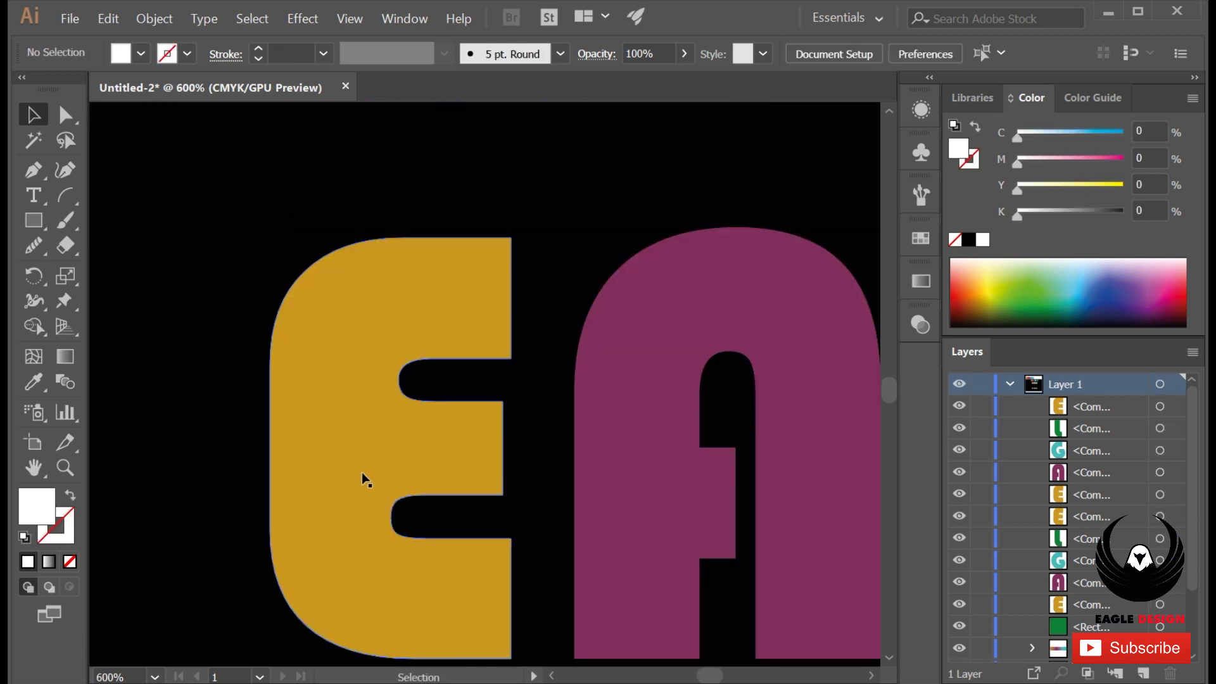
Give the coloured EAGLE's gold E and purple A outlines matching their fills
{"action": "left_click", "coordinate": [366, 483]}
{"action": "left_click", "coordinate": [69, 540]}
{"action": "left_click", "coordinate": [28, 562]}
{"action": "mouse_move", "coordinate": [586, 486]}
{"action": "left_mouse_down"}
{"action": "mouse_move", "coordinate": [472, 427]}
{"action": "mouse_move", "coordinate": [342, 385]}
{"action": "left_mouse_up"}
{"action": "left_click", "coordinate": [361, 431]}
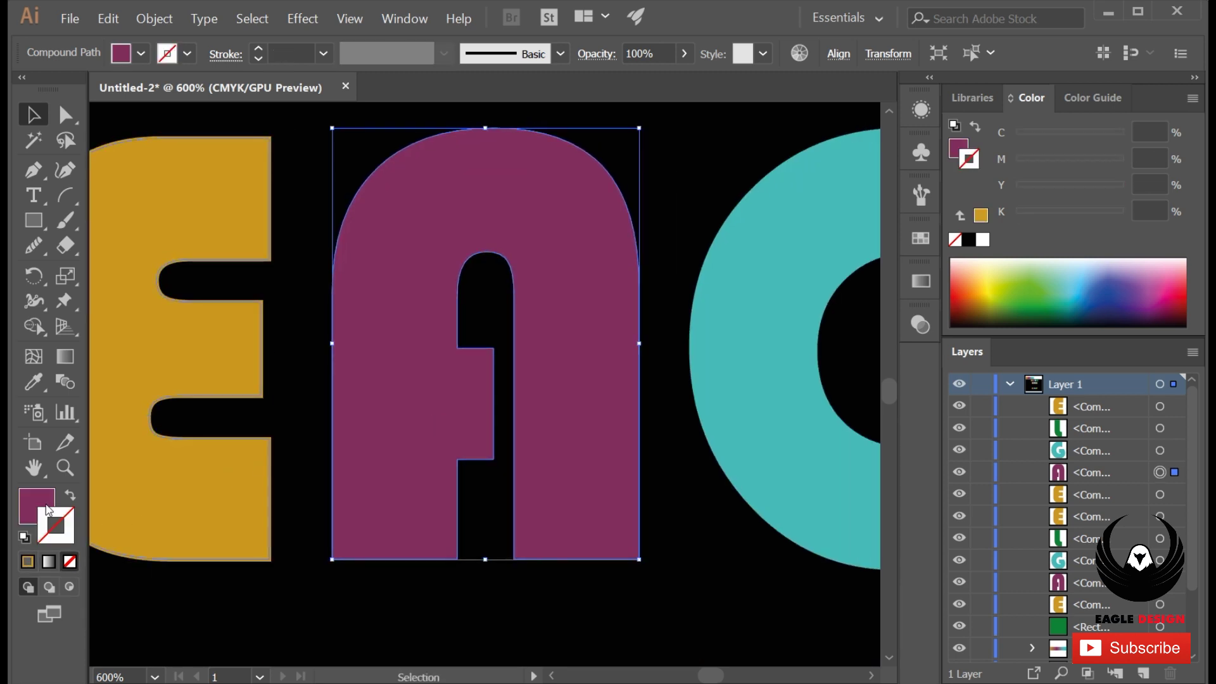
{"action": "left_click", "coordinate": [28, 561]}
Give the G a matching teal outline and the L a green one
{"action": "left_click_drag", "start_coordinate": [701, 435], "coordinate": [192, 420]}
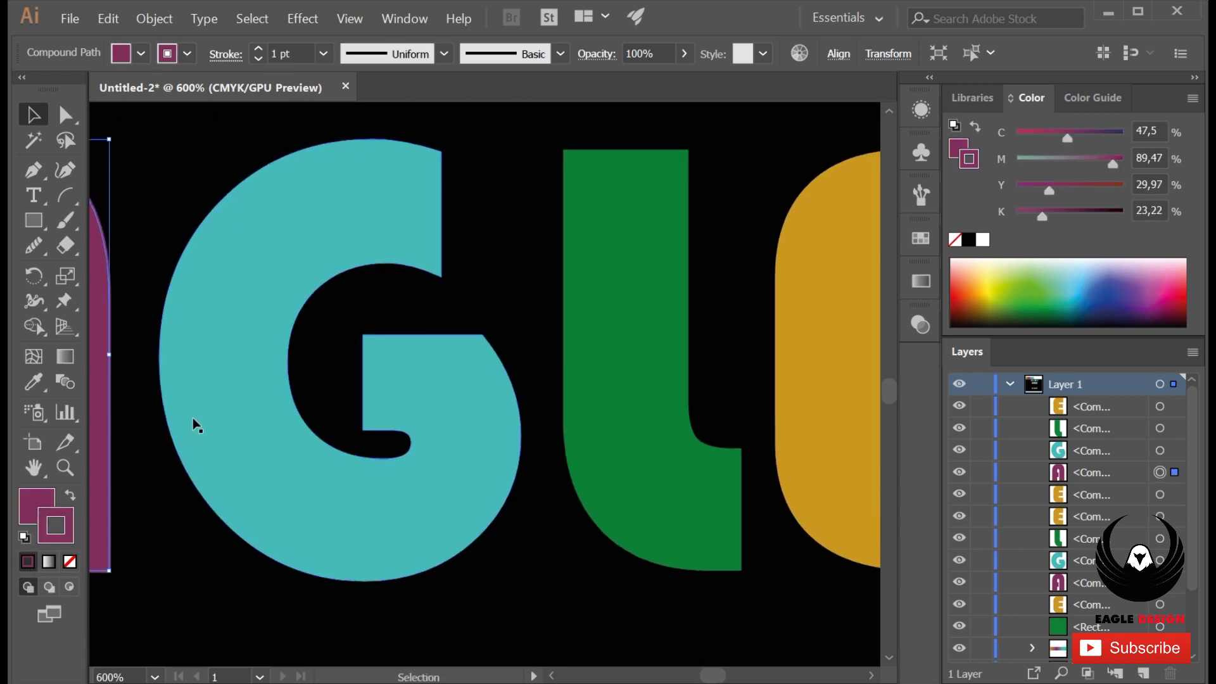
{"action": "left_click", "coordinate": [192, 420]}
{"action": "left_click", "coordinate": [51, 539]}
{"action": "left_click", "coordinate": [27, 561]}
{"action": "left_click_drag", "start_coordinate": [574, 477], "coordinate": [177, 478]}
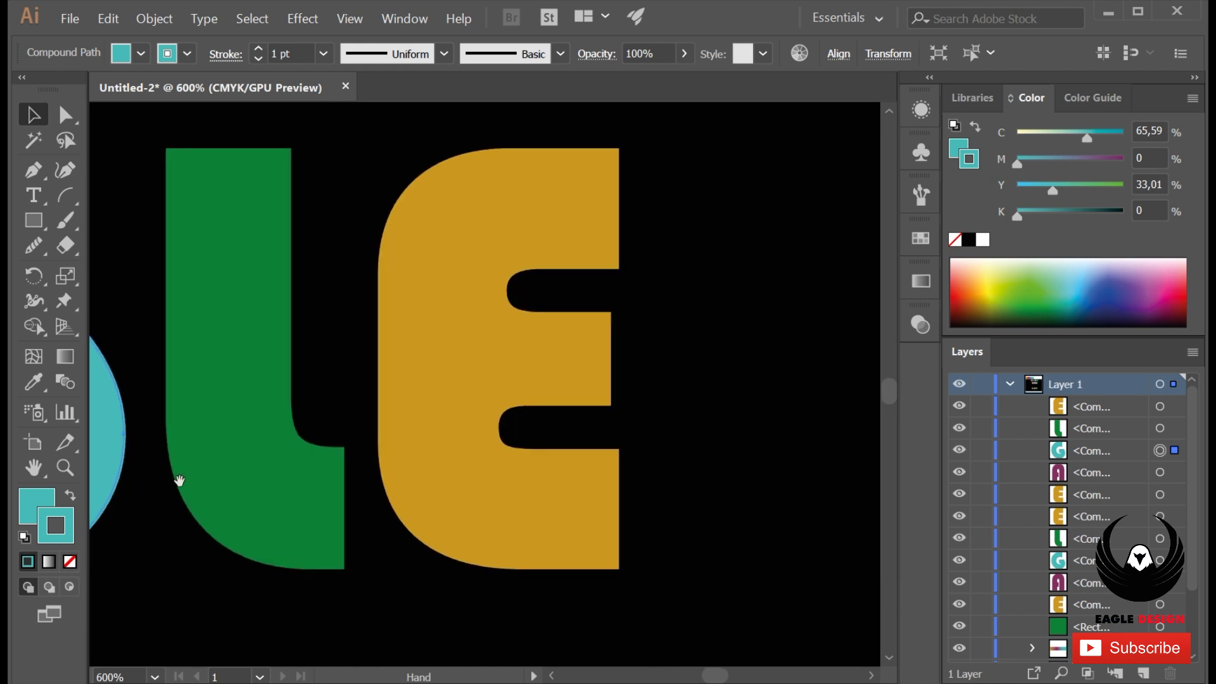
{"action": "left_click", "coordinate": [176, 477]}
{"action": "left_click", "coordinate": [51, 539]}
{"action": "left_click", "coordinate": [27, 561]}
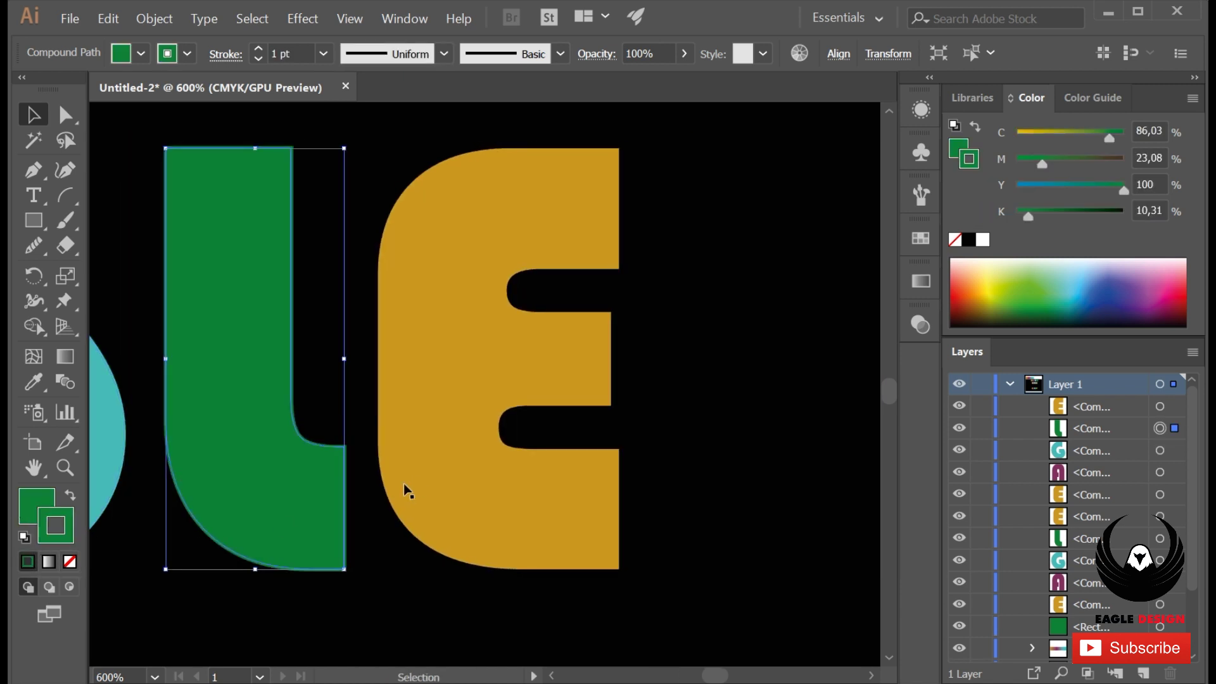
Give the final E a matching gold outline
{"action": "left_click", "coordinate": [392, 510]}
{"action": "left_click", "coordinate": [51, 540]}
{"action": "left_click", "coordinate": [27, 561]}
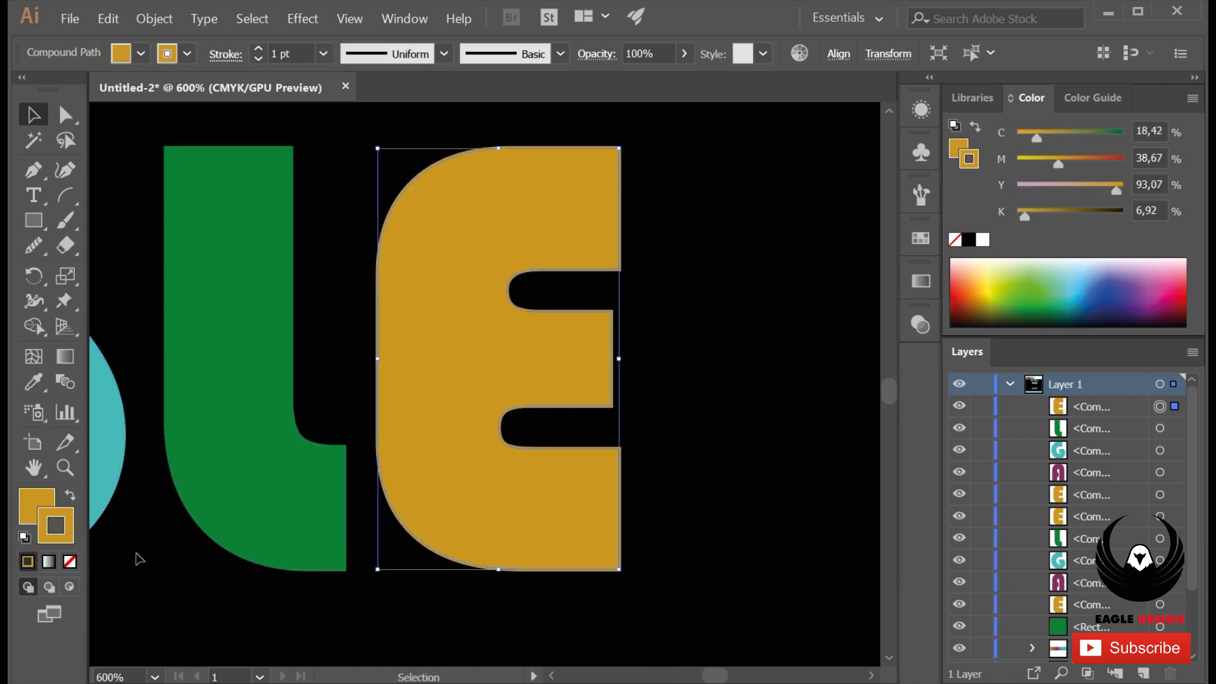
{"action": "key", "text": "ctrl+minus"}
{"action": "key", "text": "ctrl+minus"}
{"action": "key", "text": "ctrl+minus"}
Set the outlines of all five coloured letters to 8 pt
{"action": "left_click_drag", "start_coordinate": [168, 270], "coordinate": [659, 493]}
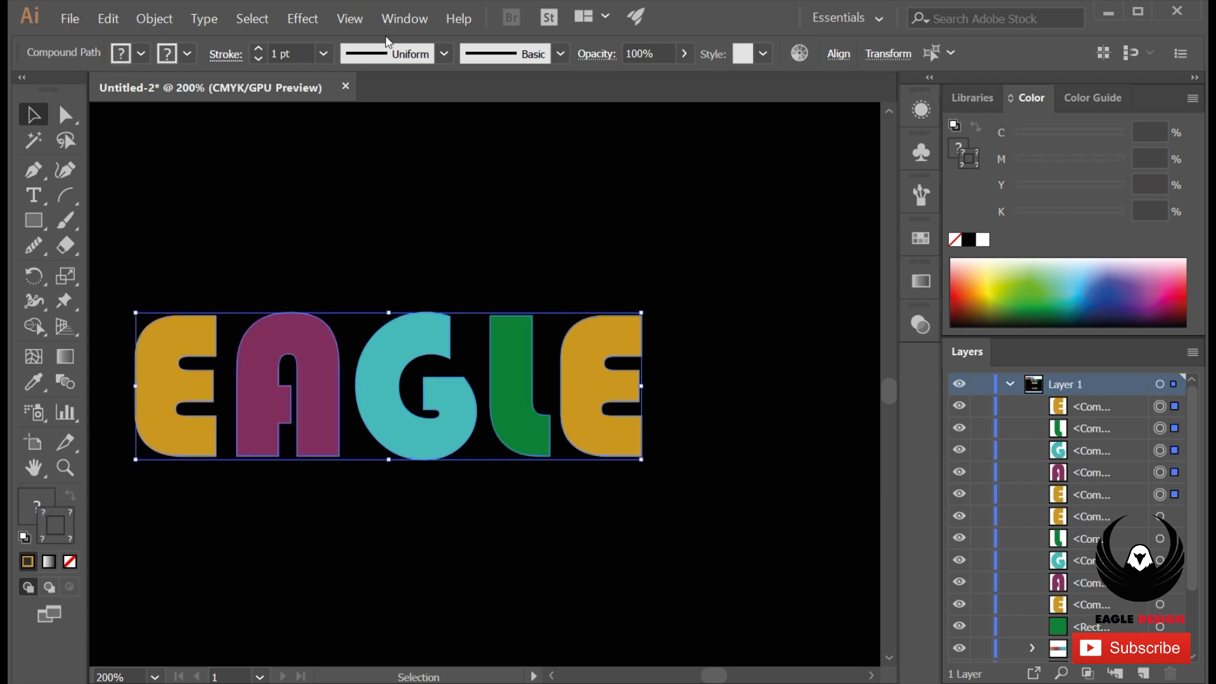
{"action": "left_click", "coordinate": [260, 49]}
{"action": "left_click", "coordinate": [260, 48]}
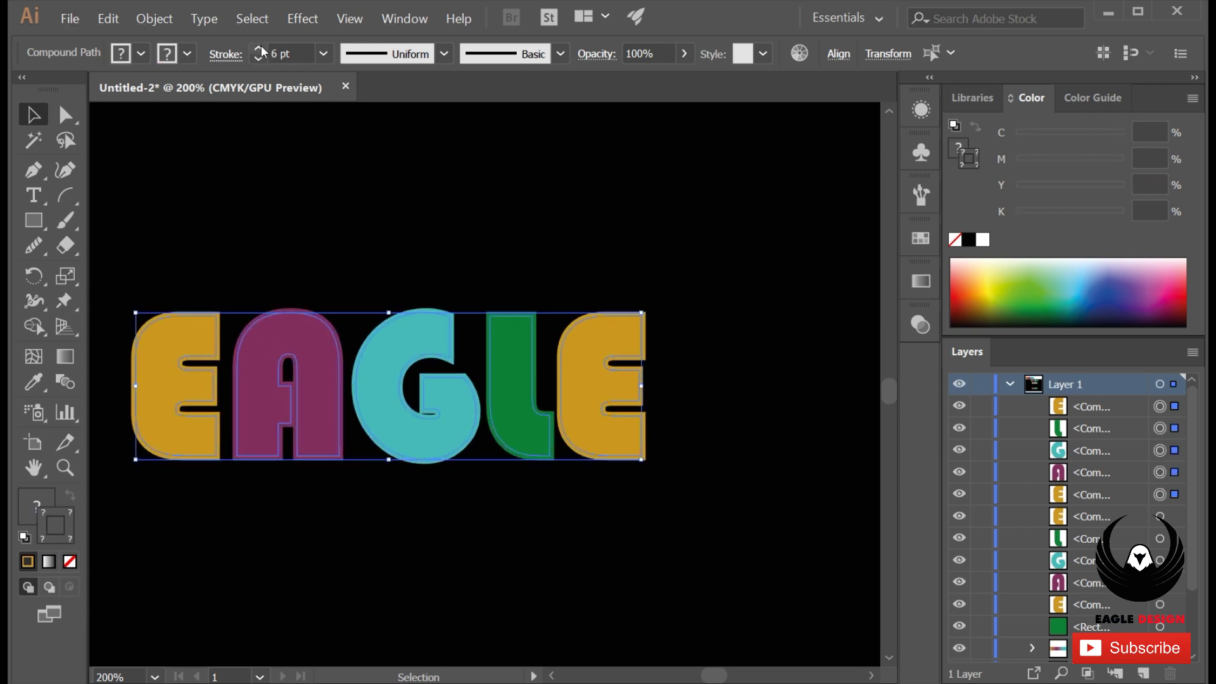
{"action": "left_click", "coordinate": [260, 49]}
{"action": "left_click", "coordinate": [278, 183]}
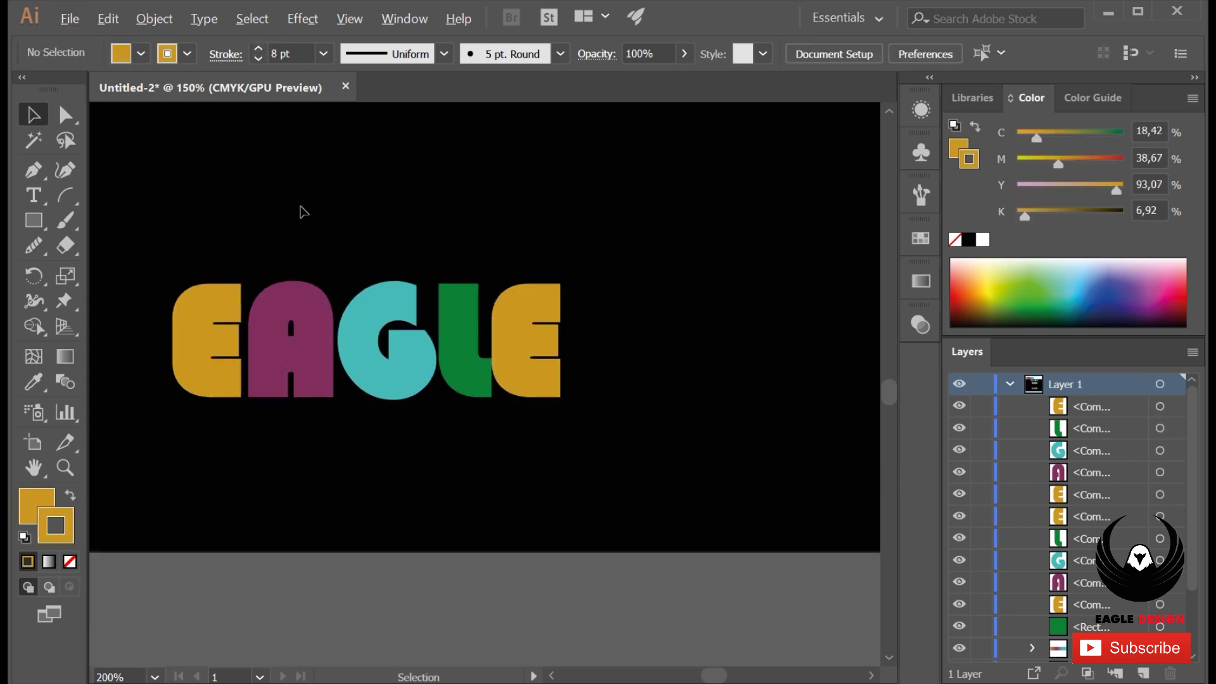
Group the coloured EAGLE letters and the white-faced EAGLE letters as two separate groups
{"action": "scroll", "coordinate": [303, 219], "scroll_direction": "down", "scroll_amount": 3, "text": "alt"}
{"action": "left_click_drag", "start_coordinate": [304, 228], "coordinate": [341, 327]}
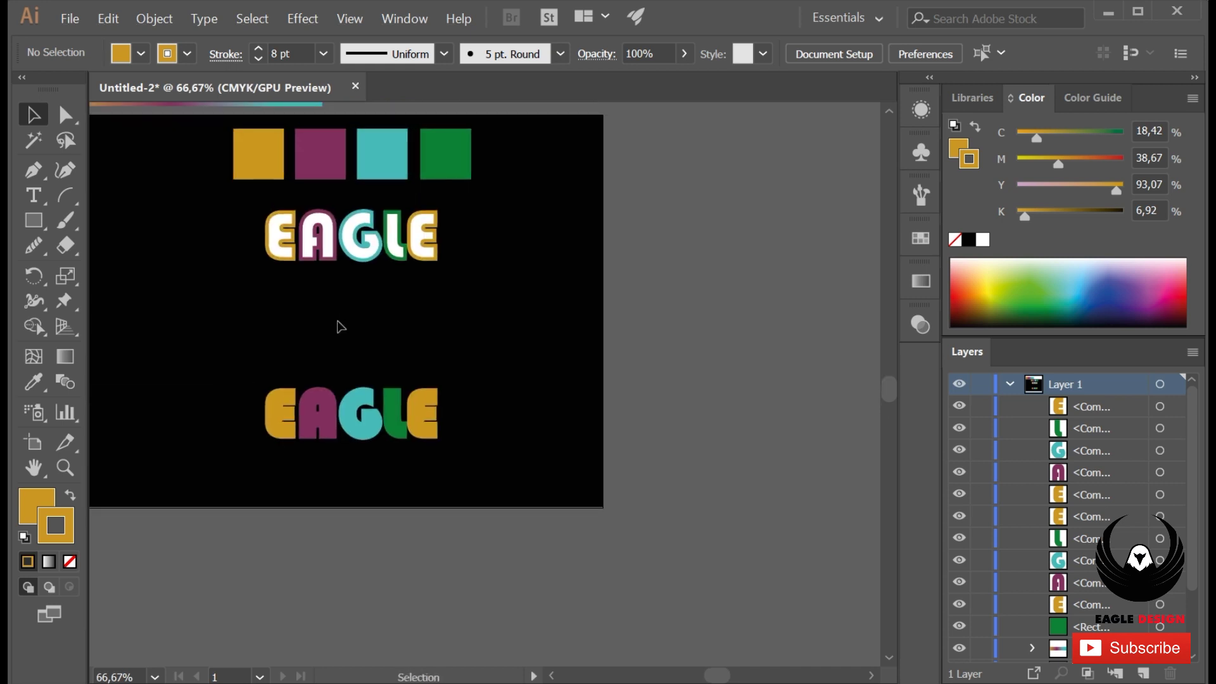
{"action": "key", "text": "ctrl+1"}
{"action": "left_click_drag", "start_coordinate": [357, 491], "coordinate": [602, 611]}
{"action": "key", "text": "ctrl+g"}
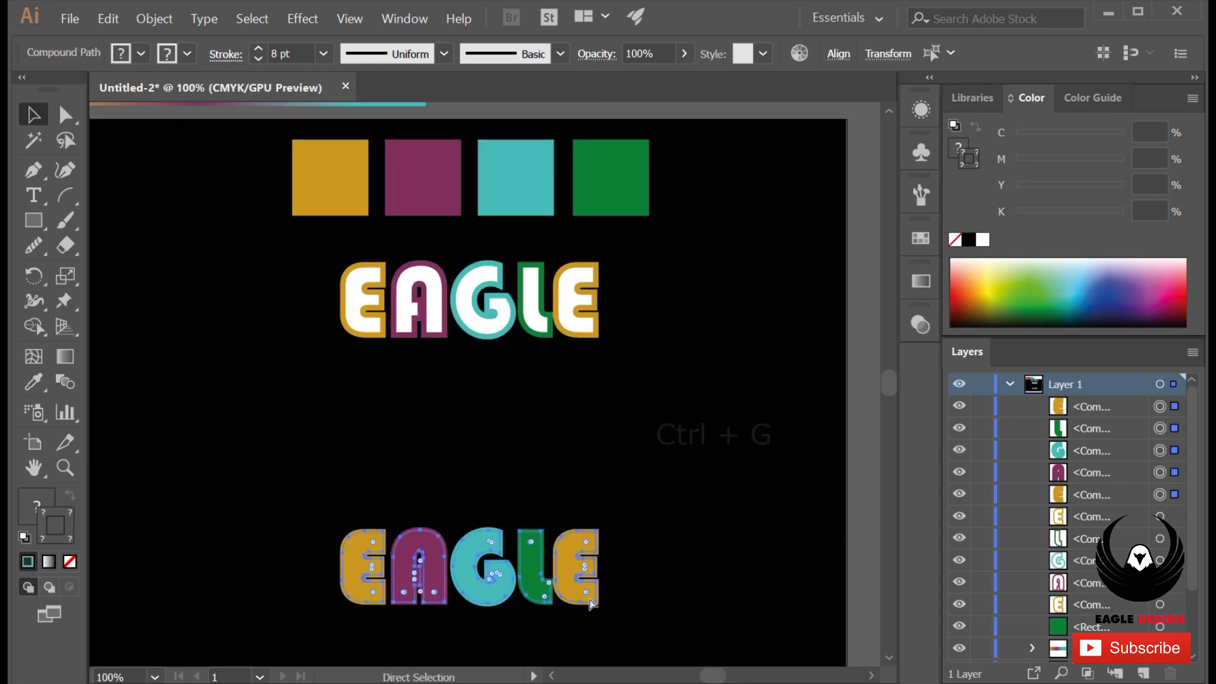
{"action": "left_click_drag", "start_coordinate": [551, 342], "coordinate": [618, 354]}
{"action": "key", "text": "ctrl+g"}
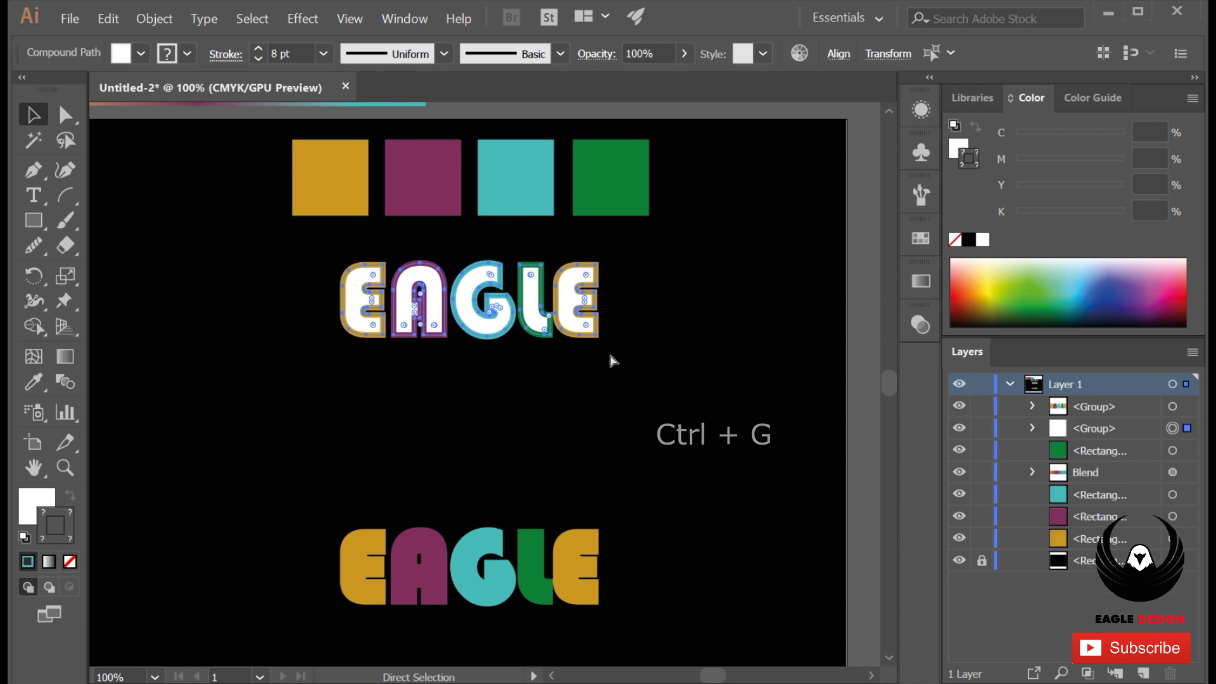
Position the white EAGLE below the coloured EAGLE copy
{"action": "left_click_drag", "start_coordinate": [470, 295], "coordinate": [477, 653]}
{"action": "left_click_drag", "start_coordinate": [462, 573], "coordinate": [465, 336]}
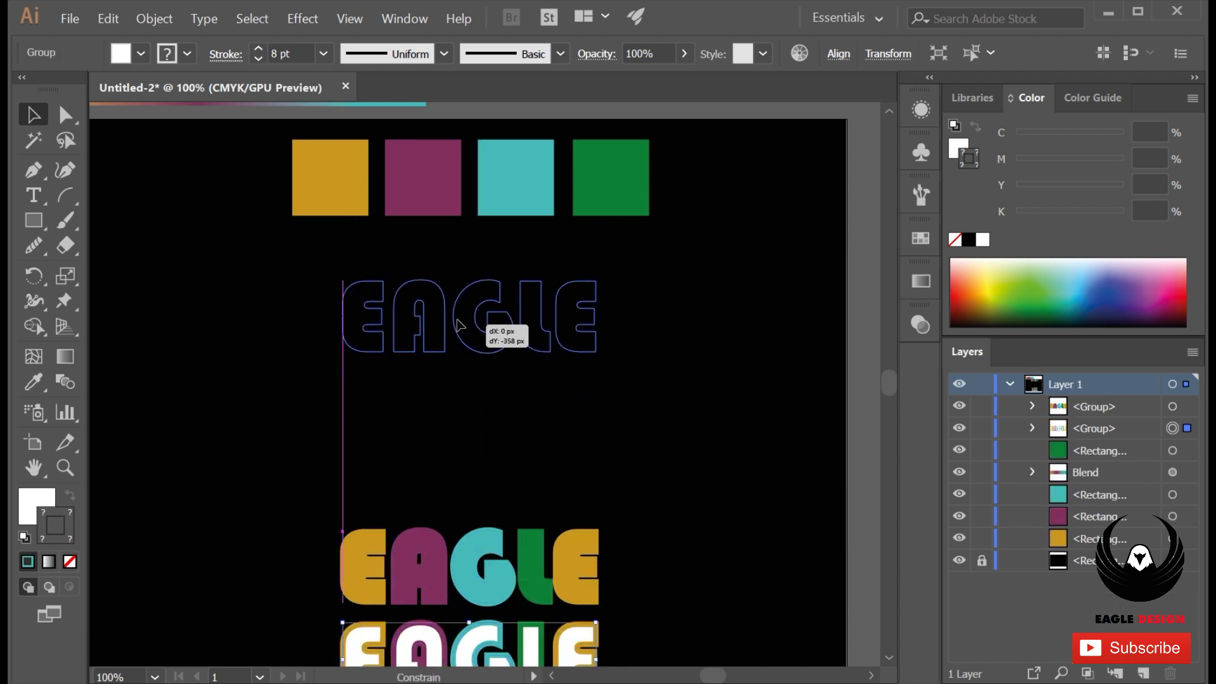
{"action": "key", "text": "ctrl+z"}
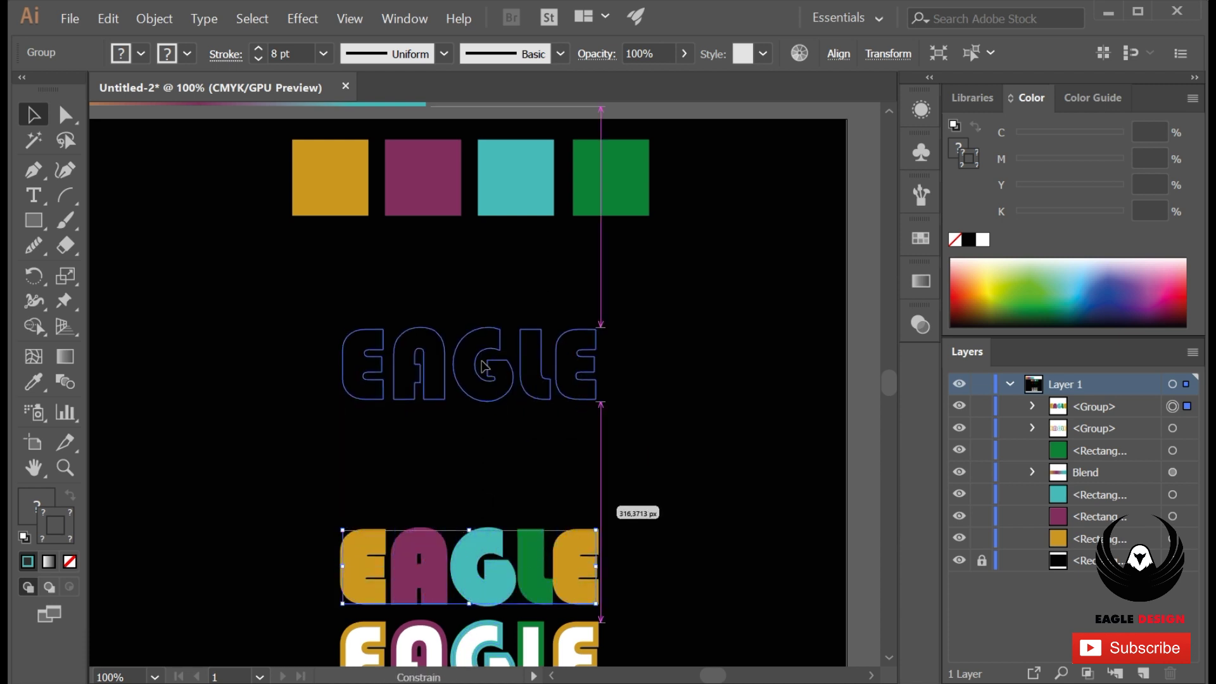
{"action": "left_click_drag", "start_coordinate": [469, 590], "coordinate": [468, 330]}
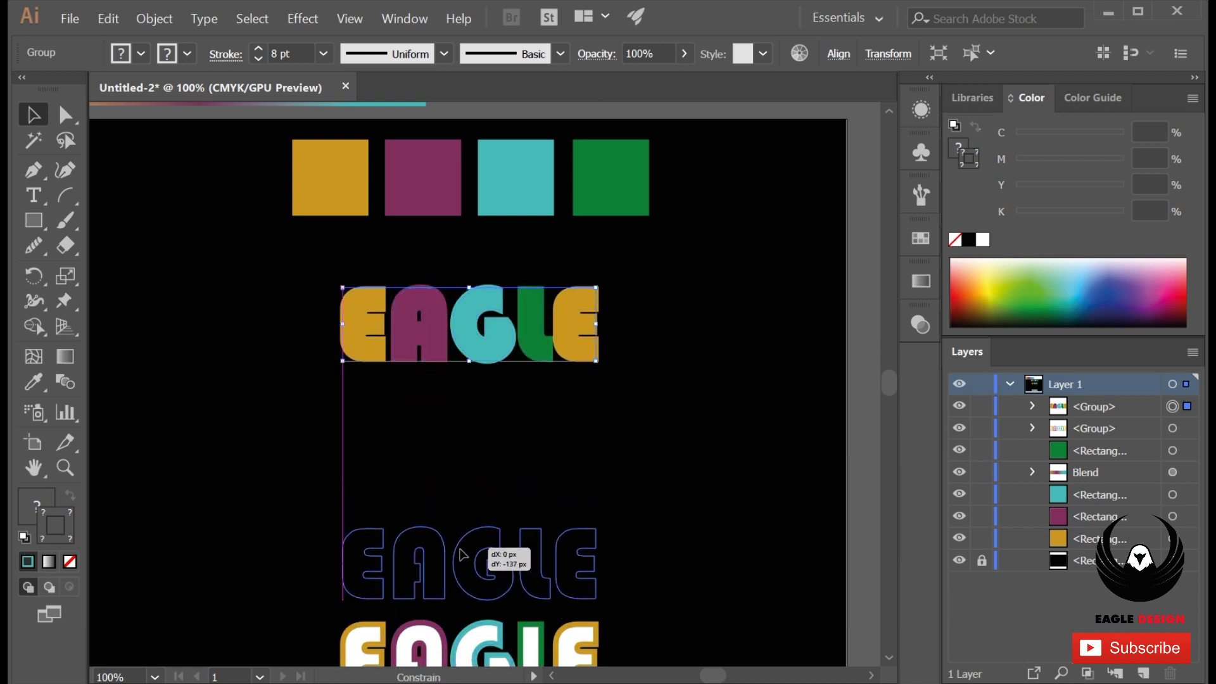
{"action": "left_click_drag", "start_coordinate": [463, 507], "coordinate": [464, 557]}
Blend the two EAGLE groups, reverse front to back, and move the blend left
{"action": "left_click_drag", "start_coordinate": [290, 299], "coordinate": [651, 613]}
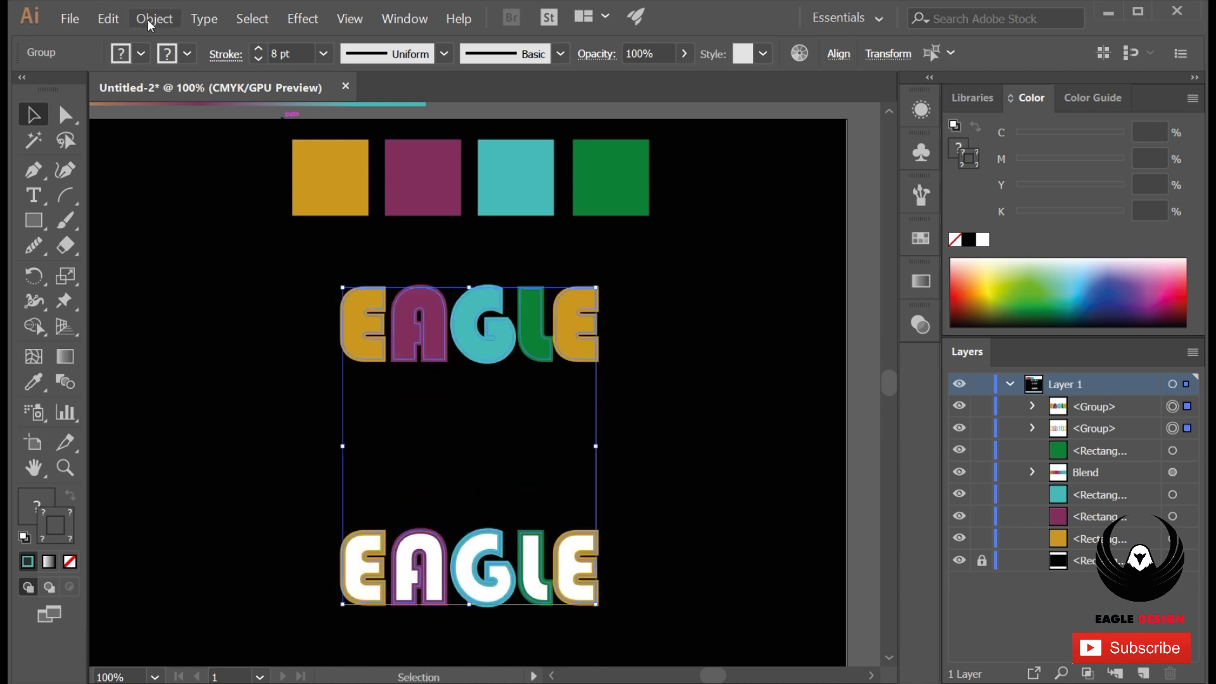
{"action": "left_click", "coordinate": [150, 23]}
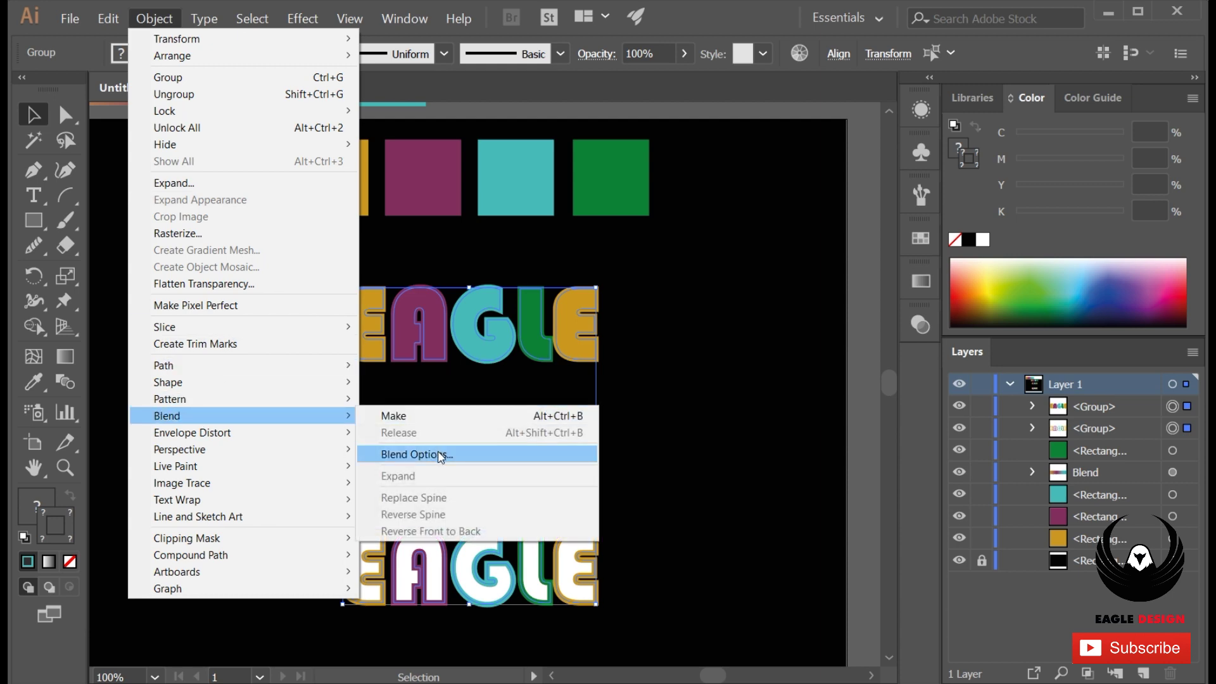
{"action": "left_click", "coordinate": [432, 416]}
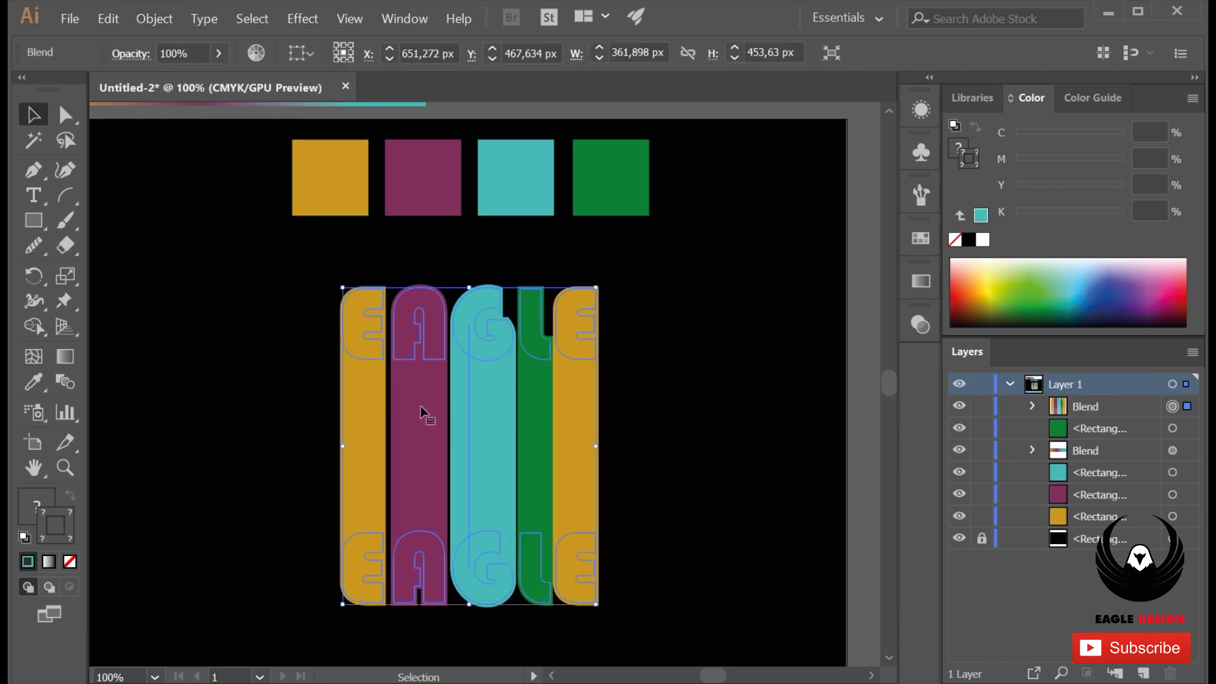
{"action": "left_click", "coordinate": [152, 19]}
{"action": "mouse_move", "coordinate": [167, 415]}
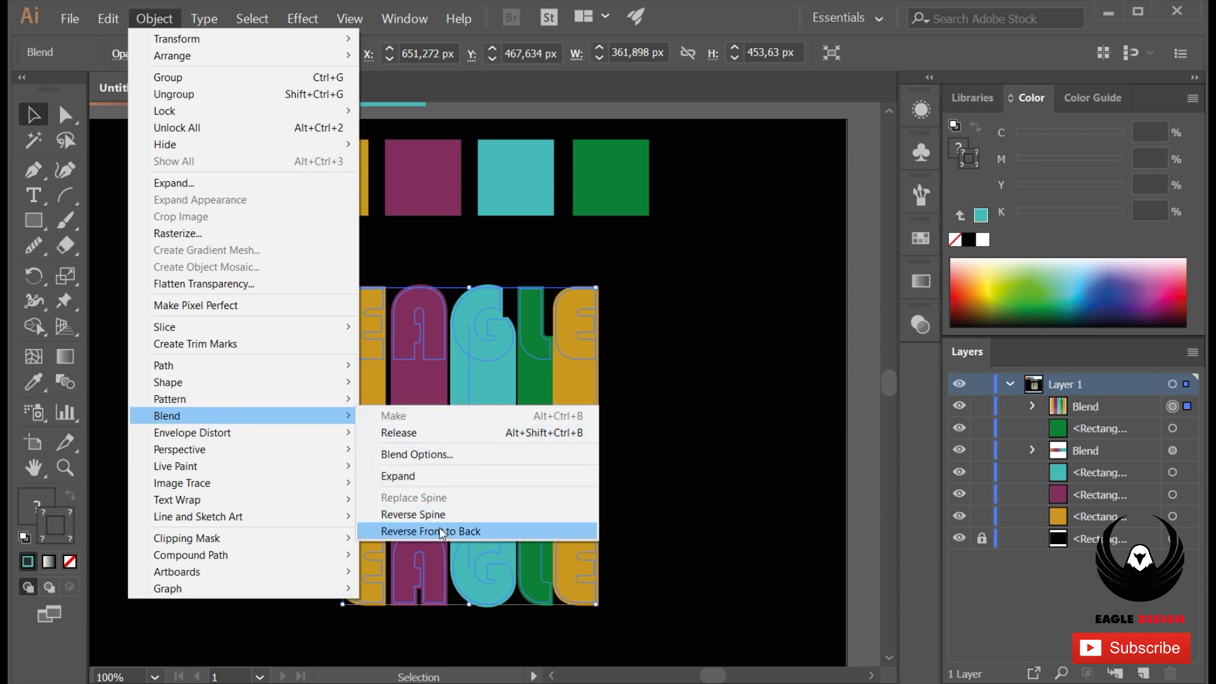
{"action": "left_click", "coordinate": [442, 533]}
{"action": "left_click", "coordinate": [277, 511]}
{"action": "left_click_drag", "start_coordinate": [432, 453], "coordinate": [238, 444]}
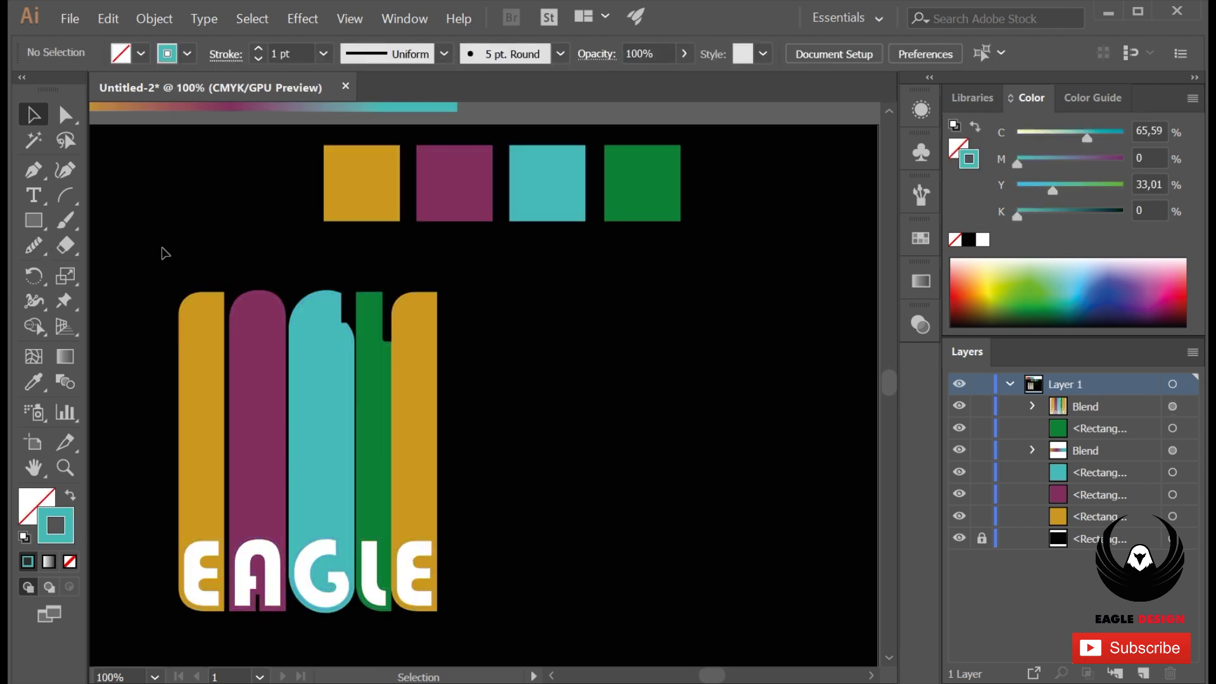
{"action": "left_click_drag", "start_coordinate": [513, 638], "coordinate": [513, 638]}
Set the EAGLE blend's spacing to 30 specified steps with Preview on
{"action": "left_click", "coordinate": [154, 19]}
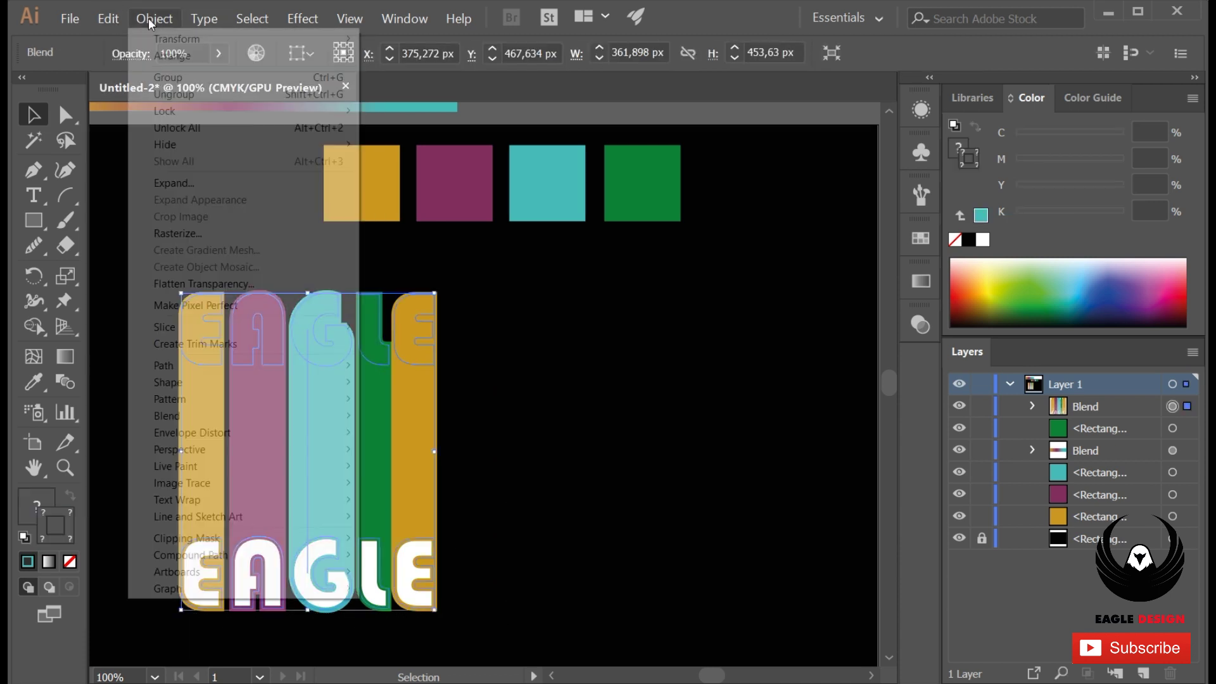
{"action": "left_click", "coordinate": [405, 454]}
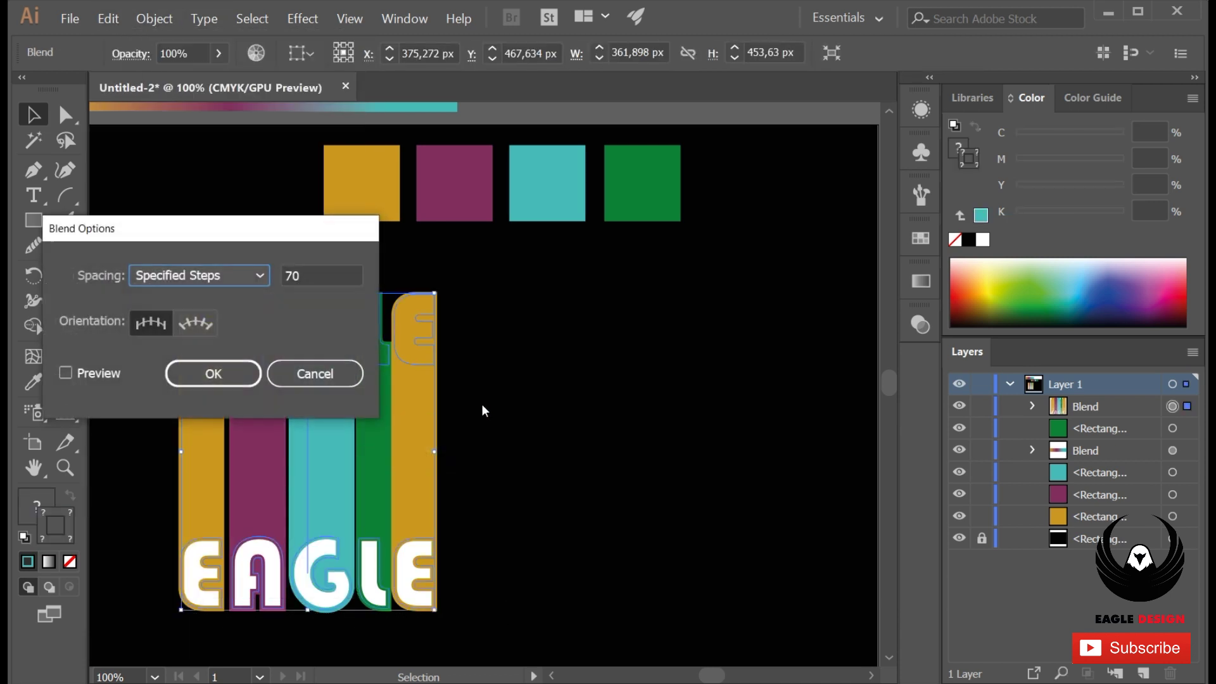
{"action": "left_click_drag", "start_coordinate": [295, 271], "coordinate": [281, 274]}
{"action": "type", "text": "10"}
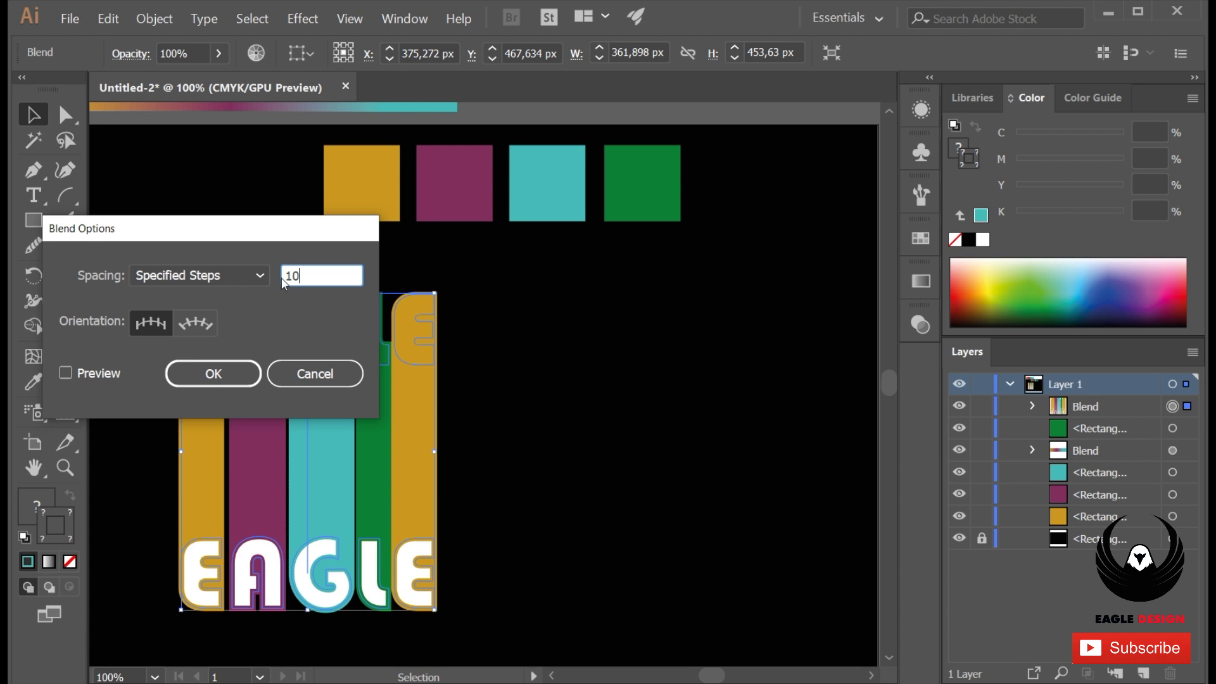
{"action": "left_click", "coordinate": [72, 375]}
{"action": "left_click", "coordinate": [161, 279]}
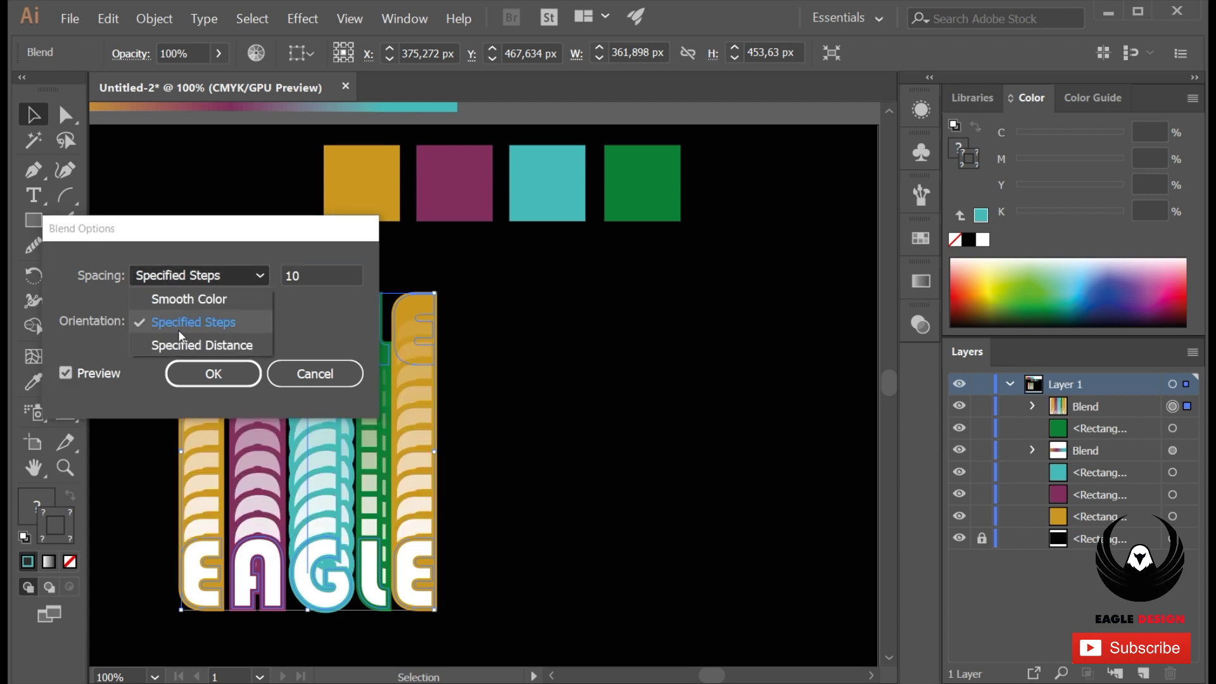
{"action": "left_click", "coordinate": [299, 277]}
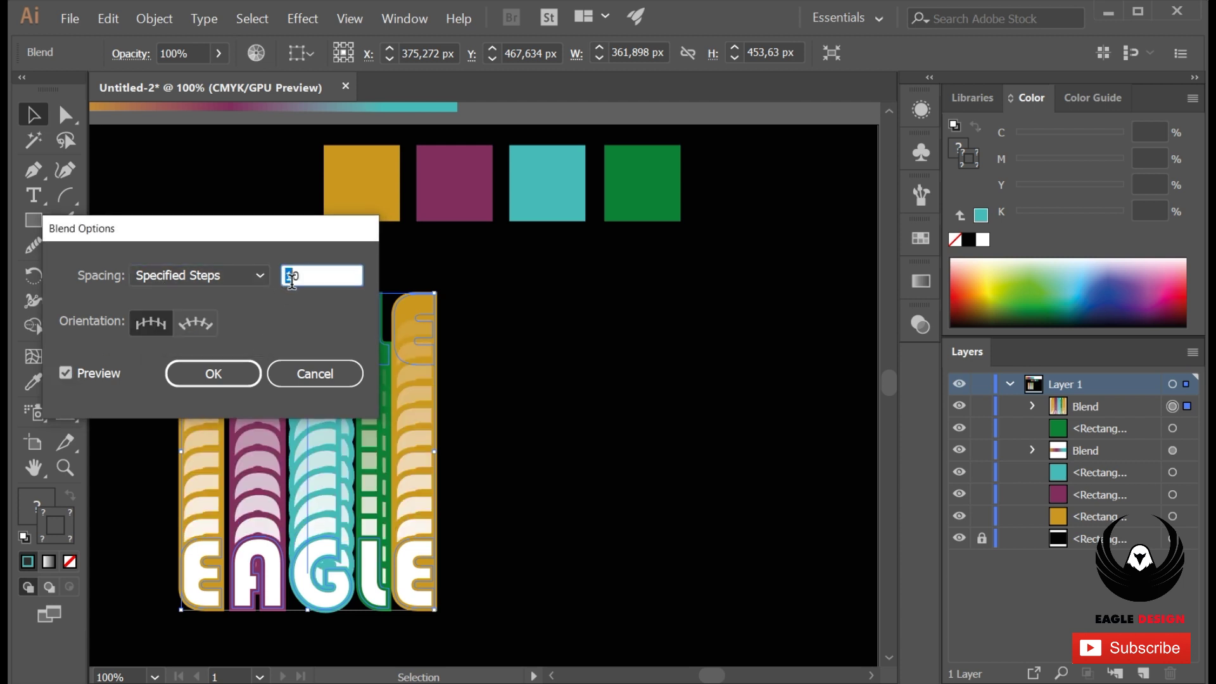
{"action": "type", "text": "30"}
{"action": "left_click", "coordinate": [213, 373]}
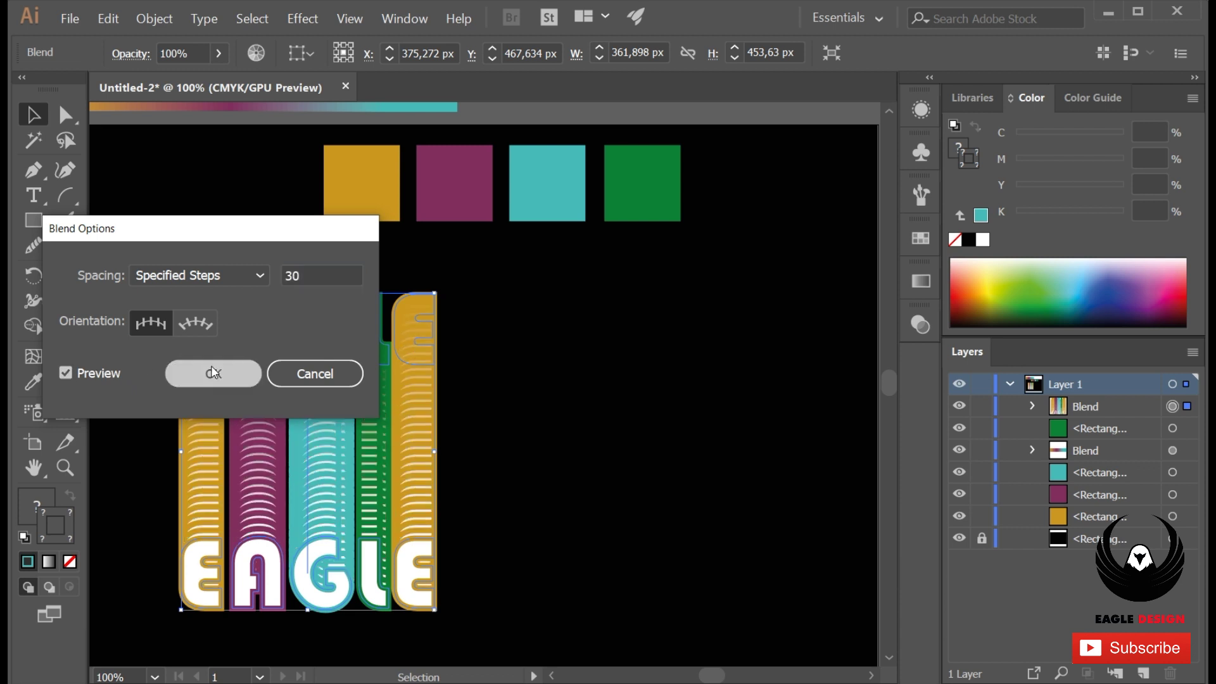
{"action": "left_click", "coordinate": [599, 495]}
{"action": "left_click_drag", "start_coordinate": [599, 494], "coordinate": [491, 469]}
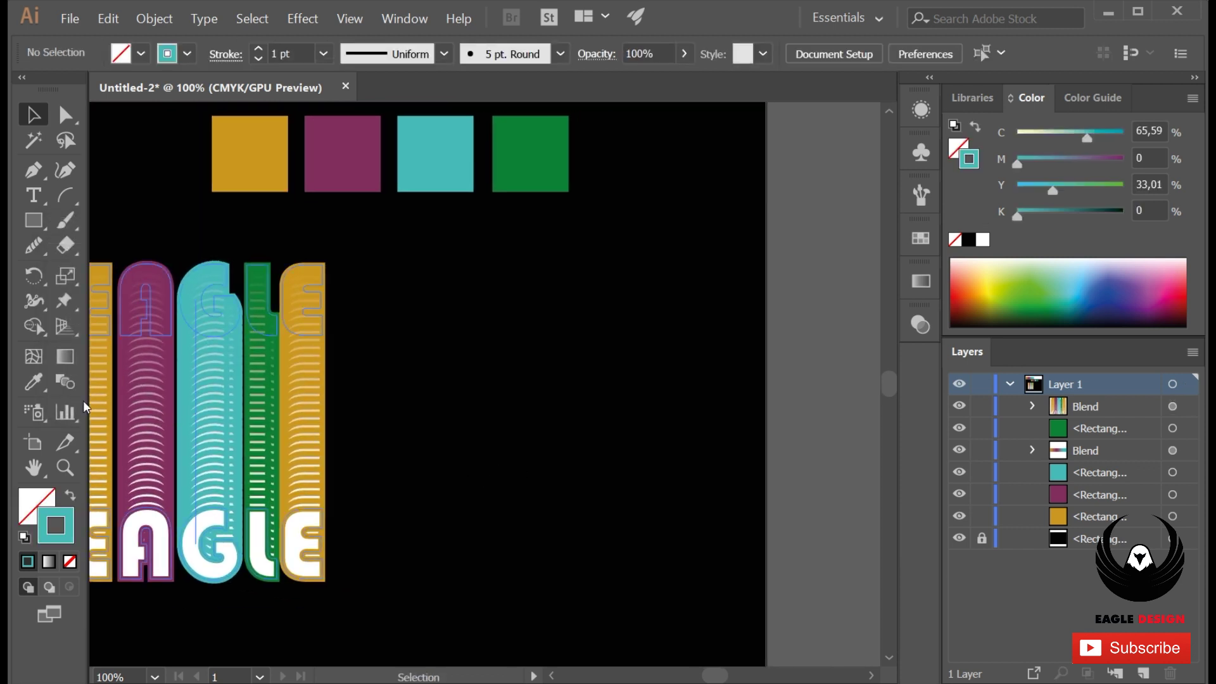
Draw a wavy freehand curve with the Paintbrush to the right of the lettering
{"action": "left_click", "coordinate": [68, 226]}
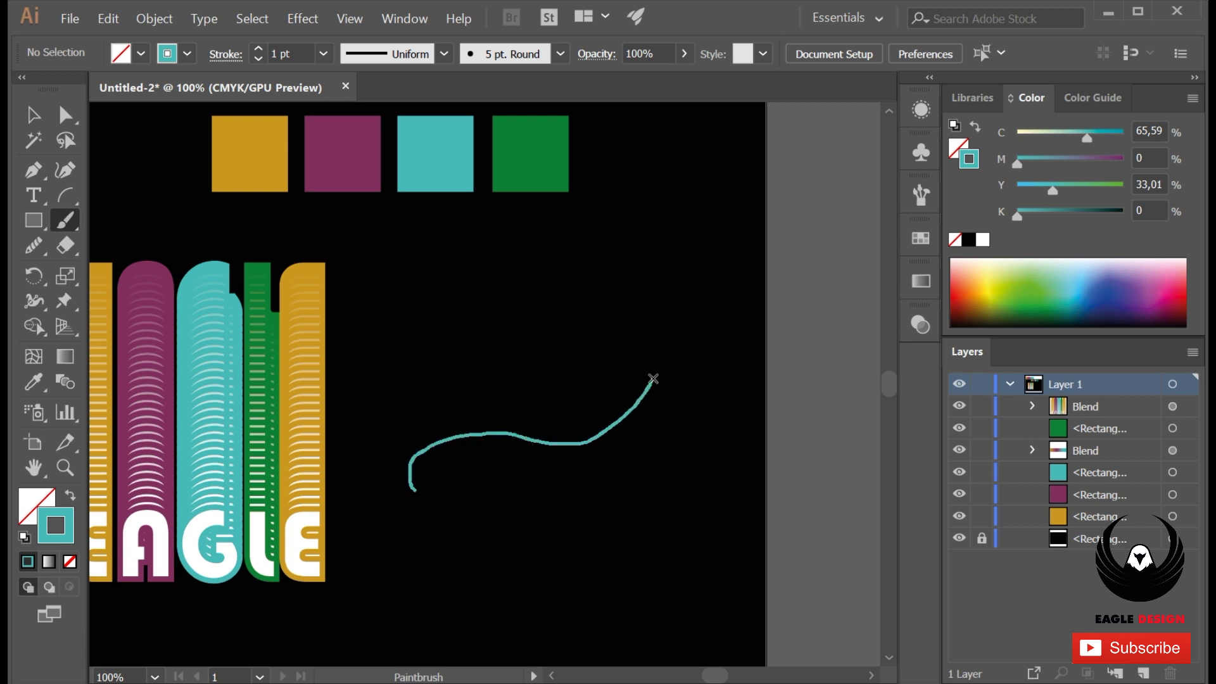
{"action": "left_click_drag", "start_coordinate": [653, 378], "coordinate": [653, 379]}
{"action": "left_click", "coordinate": [33, 115]}
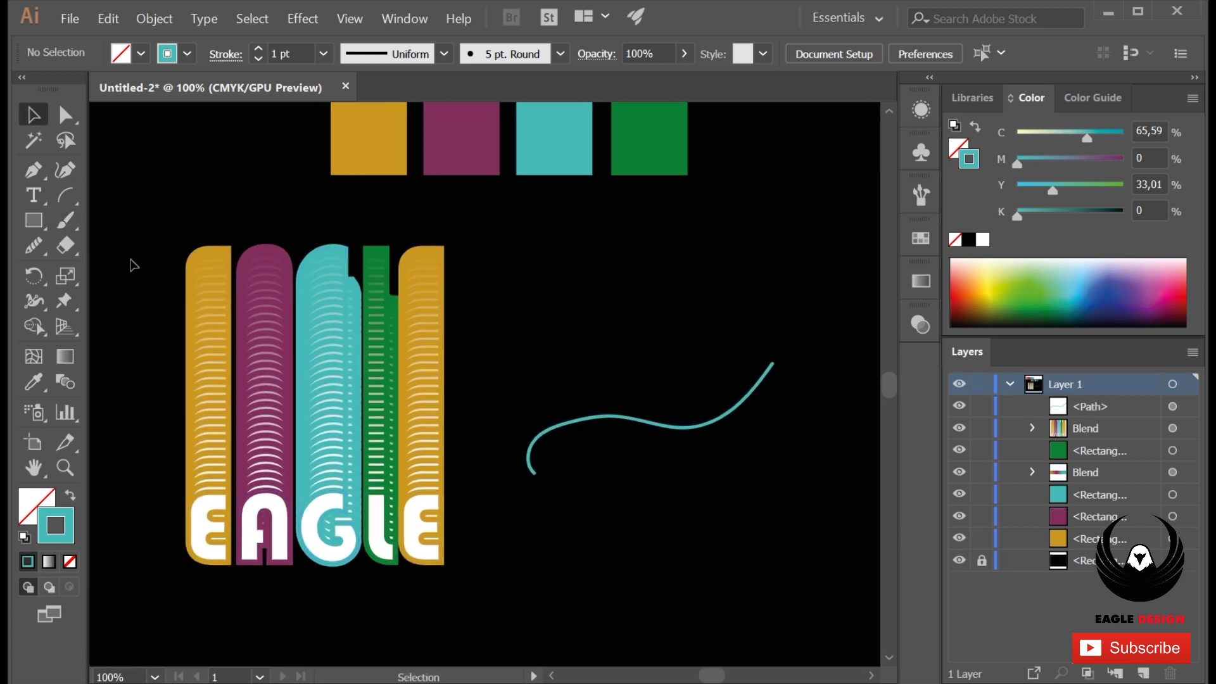
Replace the EAGLE blend's spine with the drawn curve
{"action": "left_click_drag", "start_coordinate": [482, 217], "coordinate": [760, 611]}
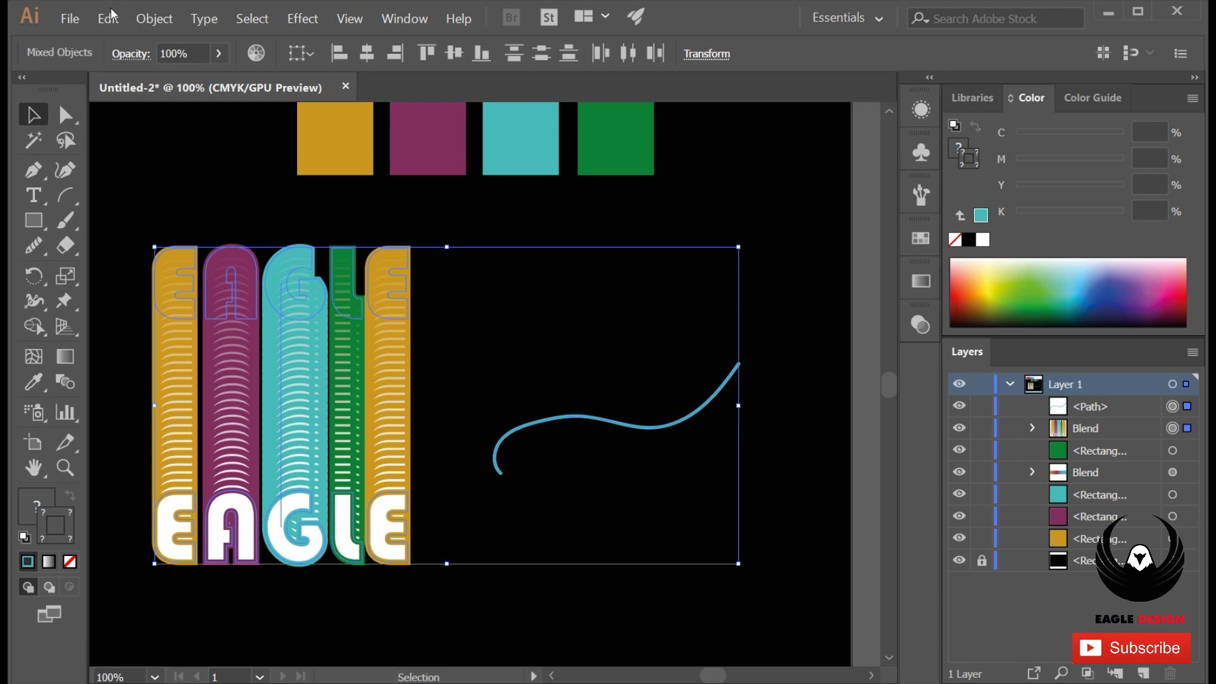
{"action": "left_click", "coordinate": [154, 18]}
{"action": "mouse_move", "coordinate": [167, 416]}
{"action": "left_click", "coordinate": [413, 498]}
{"action": "mouse_move", "coordinate": [578, 481]}
{"action": "left_mouse_down"}
{"action": "mouse_move", "coordinate": [447, 492]}
{"action": "mouse_move", "coordinate": [364, 478]}
{"action": "left_mouse_up"}
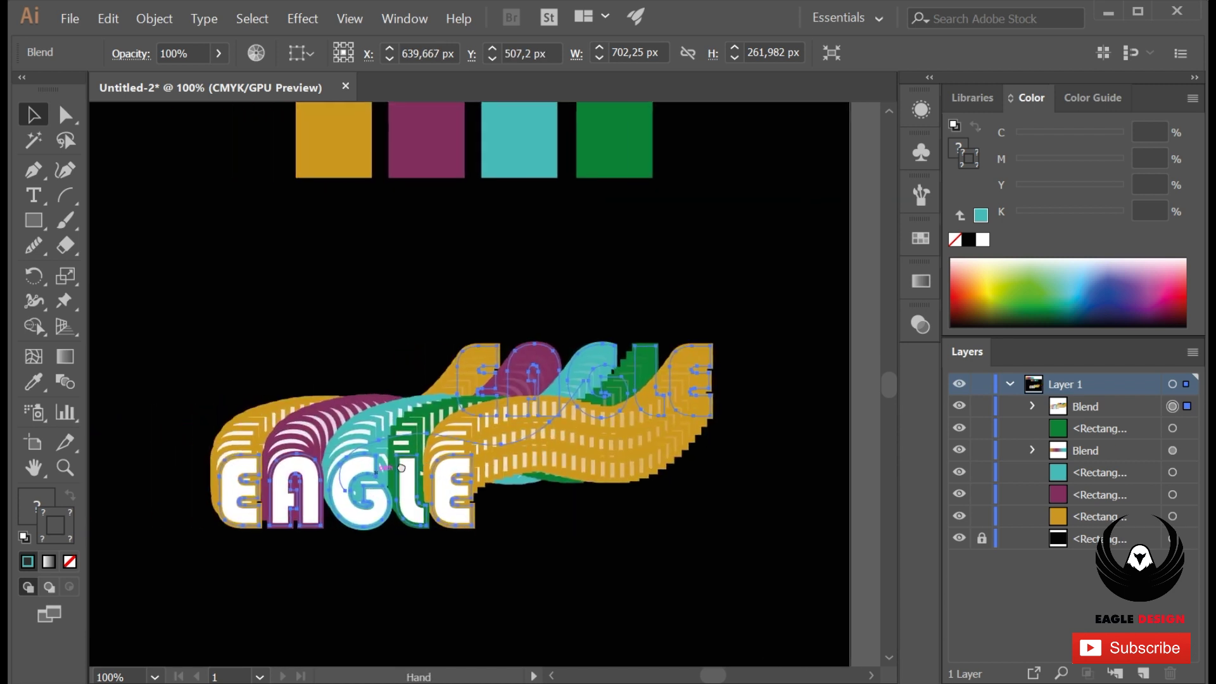
{"action": "left_click", "coordinate": [154, 19]}
{"action": "mouse_move", "coordinate": [167, 416]}
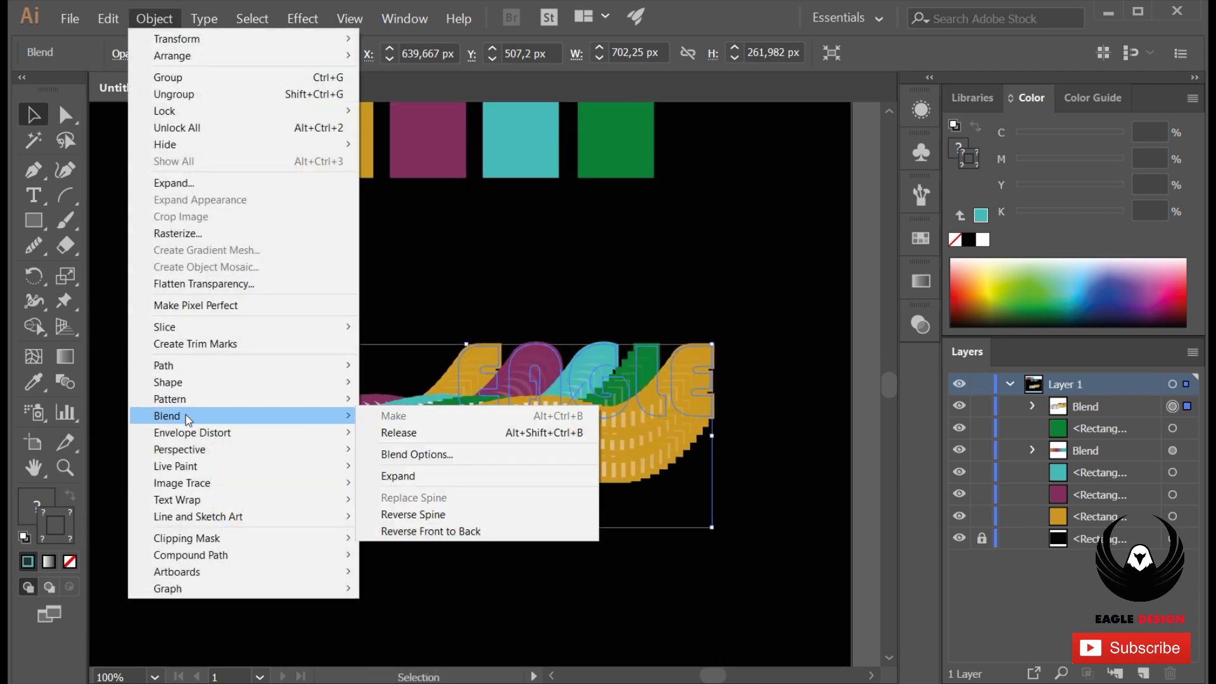
Set the curved blend to 42 specified steps with Preview on
{"action": "left_click", "coordinate": [429, 457]}
{"action": "left_click", "coordinate": [64, 373]}
{"action": "left_click", "coordinate": [196, 275]}
{"action": "left_click", "coordinate": [308, 283]}
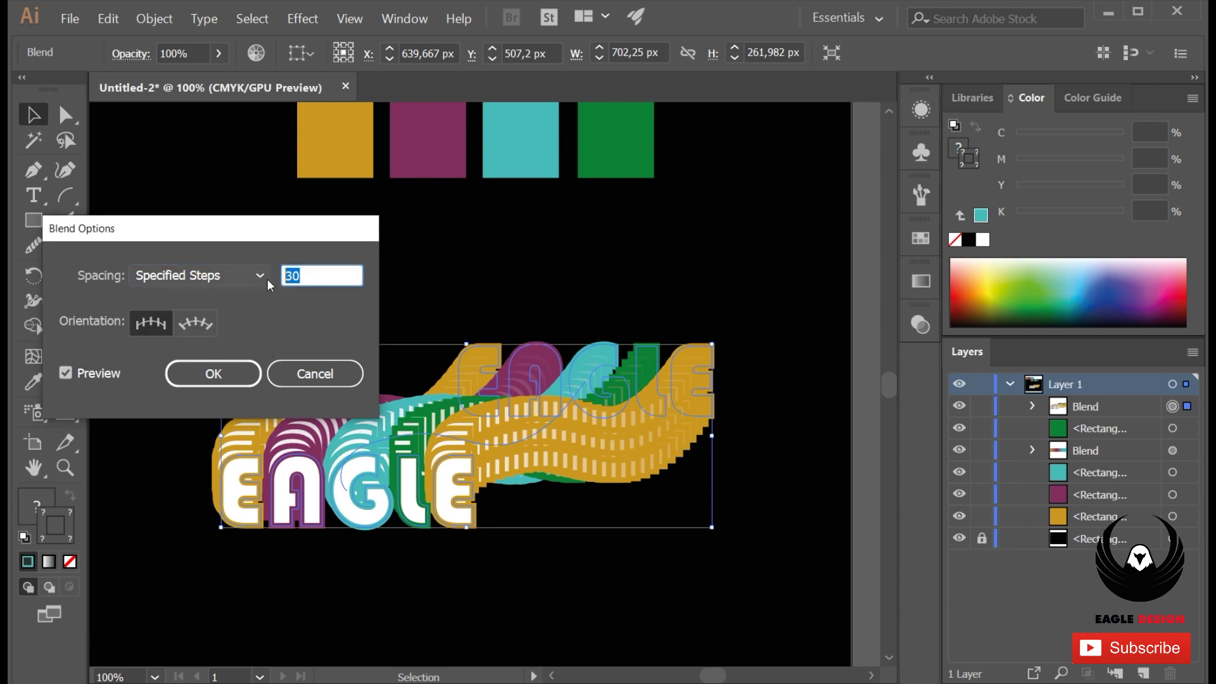
{"action": "type", "text": "55"}
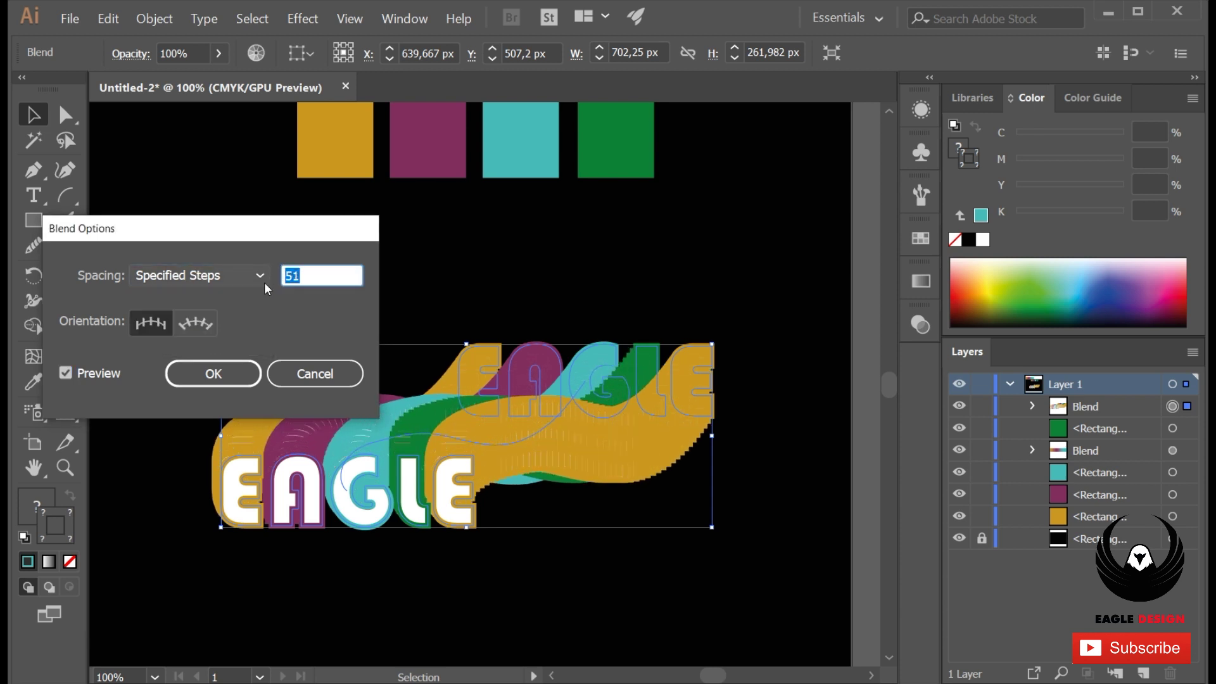
{"action": "key", "text": "Down"}
{"action": "key", "text": "Down"}
{"action": "key", "text": "Down"}
{"action": "key", "text": "Down"}
{"action": "key", "text": "Down"}
{"action": "key", "text": "Down"}
{"action": "key", "text": "Down"}
{"action": "key", "text": "Down"}
{"action": "key", "text": "Down"}
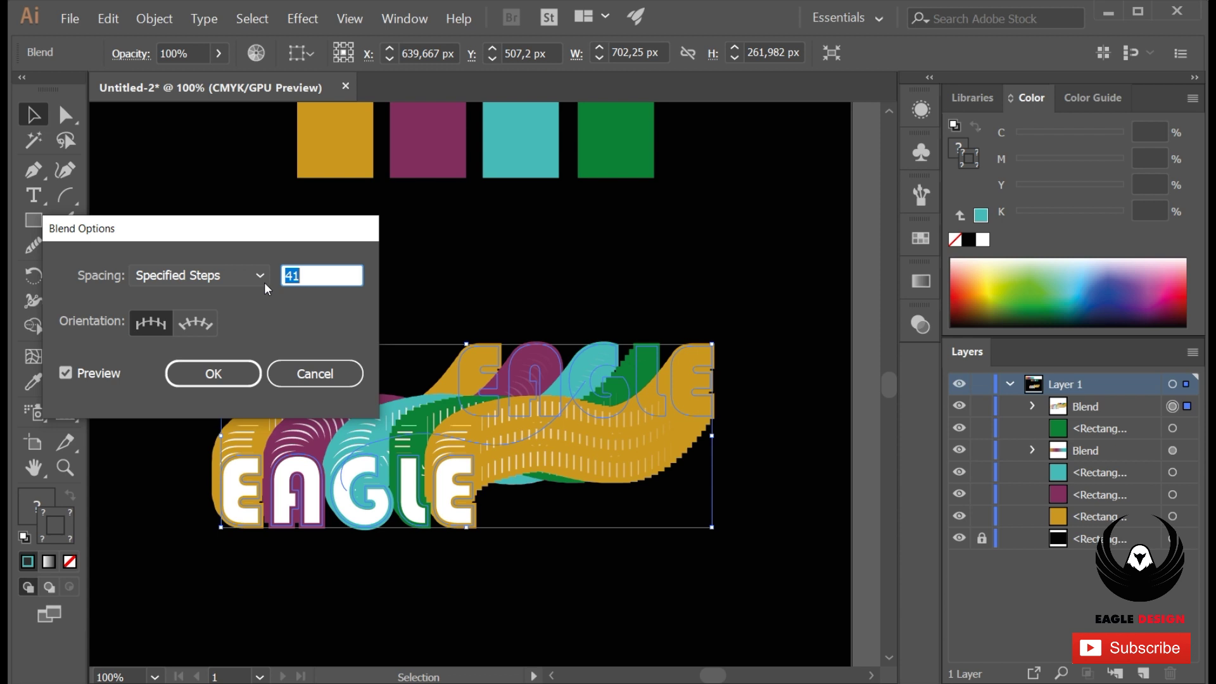
{"action": "key", "text": "Up"}
{"action": "left_click", "coordinate": [213, 374]}
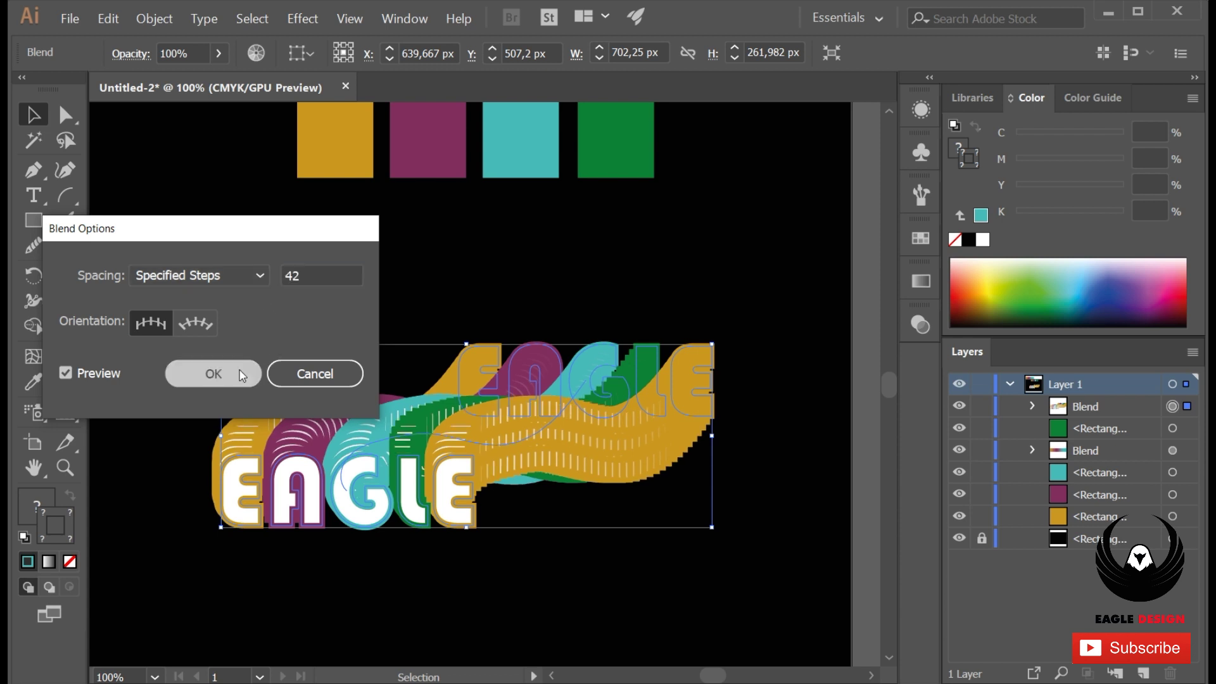
{"action": "left_click", "coordinate": [310, 275]}
Raise the curved blend's specified steps from 42 to 50
{"action": "left_click", "coordinate": [231, 444]}
{"action": "left_click", "coordinate": [157, 19]}
{"action": "mouse_move", "coordinate": [167, 415]}
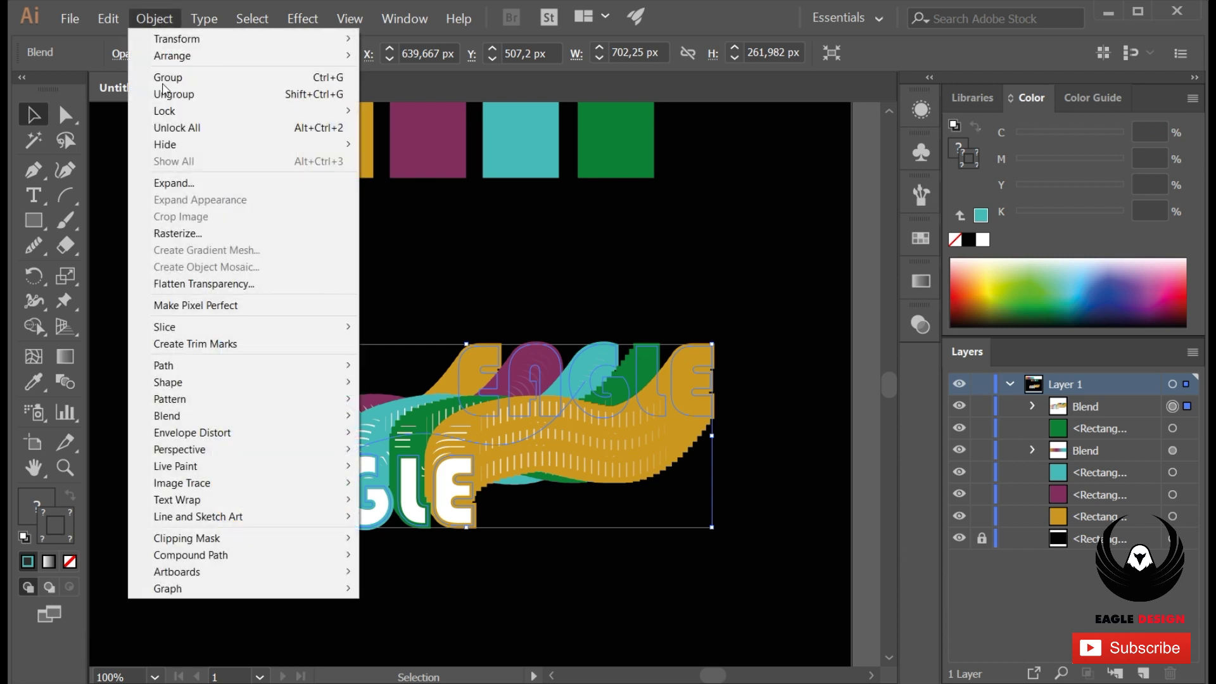
{"action": "left_click", "coordinate": [462, 455]}
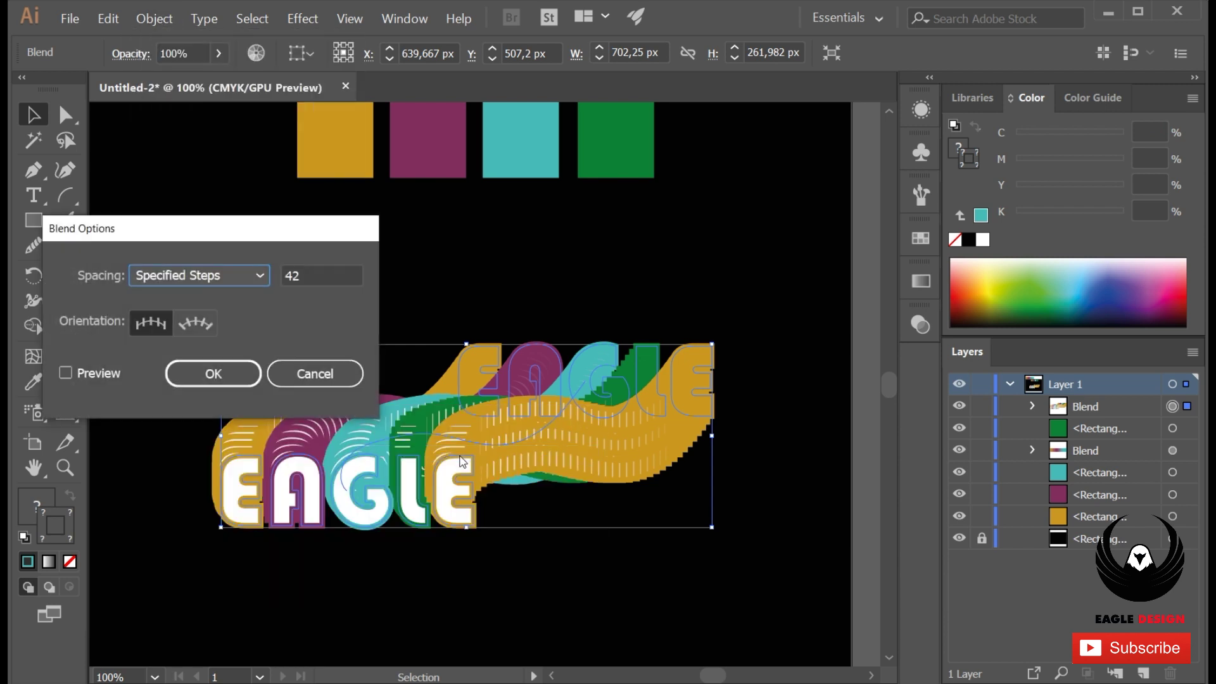
{"action": "key", "text": "Up"}
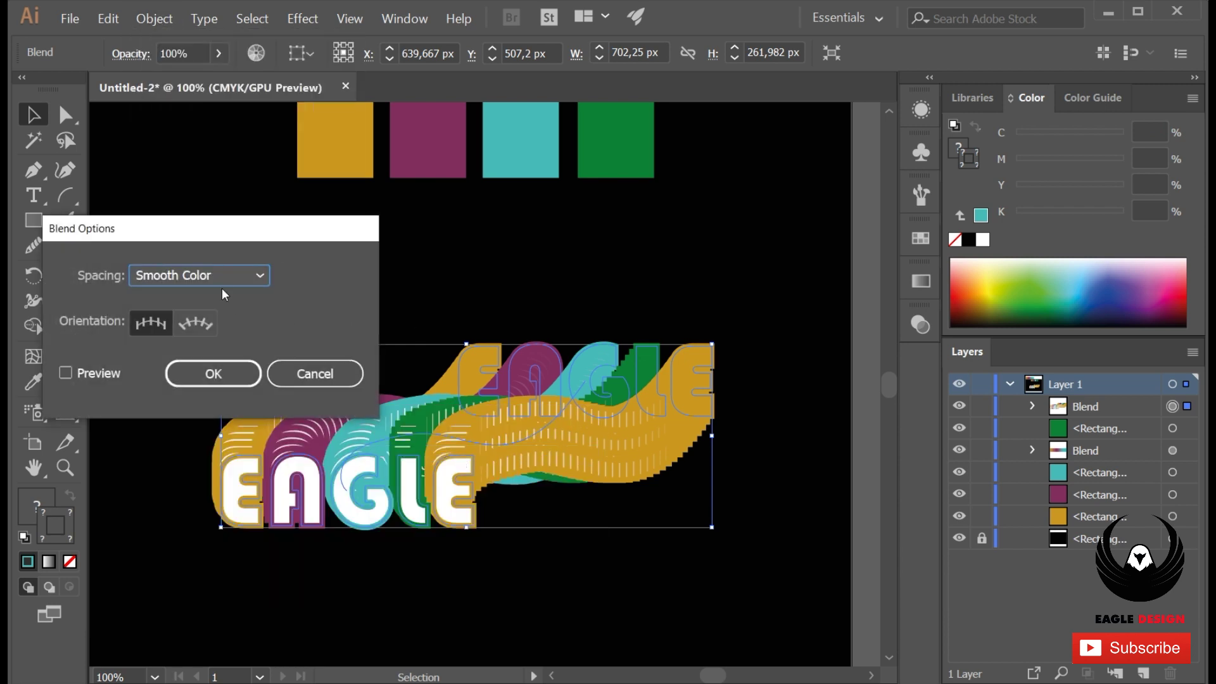
{"action": "left_click", "coordinate": [221, 288]}
{"action": "left_click", "coordinate": [184, 321]}
{"action": "left_click", "coordinate": [77, 378]}
{"action": "double_click", "coordinate": [293, 275]}
{"action": "type", "text": "0"}
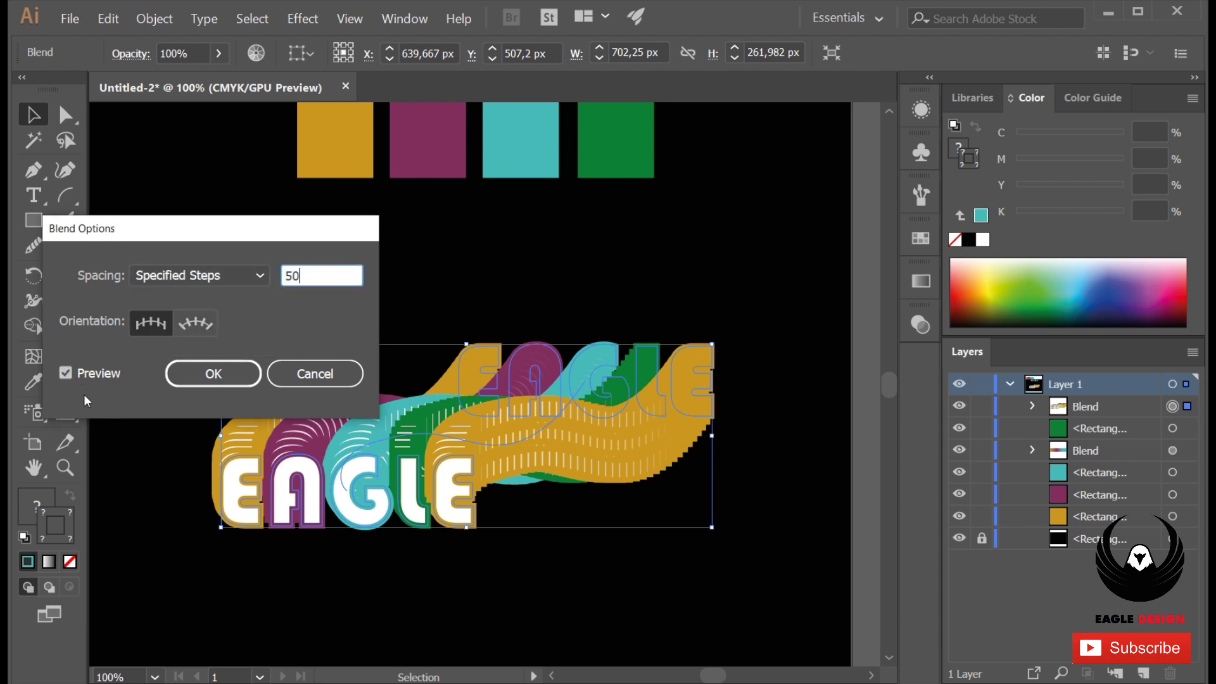
{"action": "key", "text": "Tab"}
{"action": "left_click", "coordinate": [229, 376]}
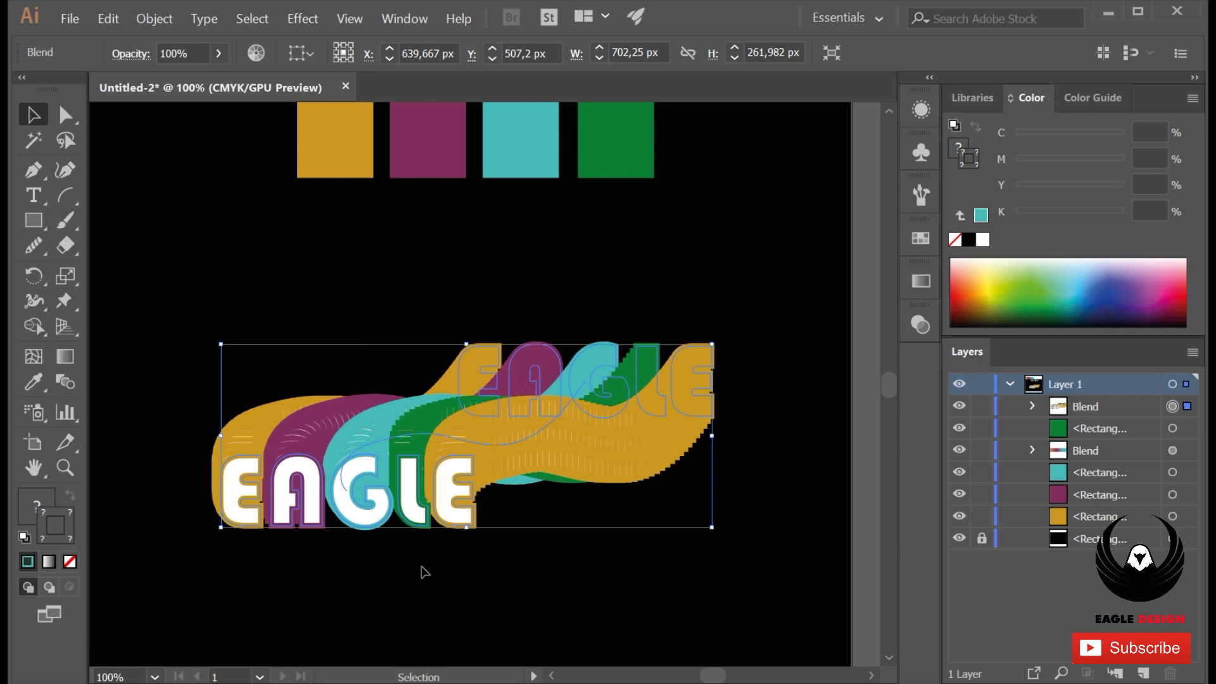
{"action": "left_click", "coordinate": [437, 598]}
{"action": "scroll", "coordinate": [449, 601], "scroll_direction": "up", "scroll_amount": 1}
{"action": "left_click_drag", "start_coordinate": [481, 594], "coordinate": [529, 586]}
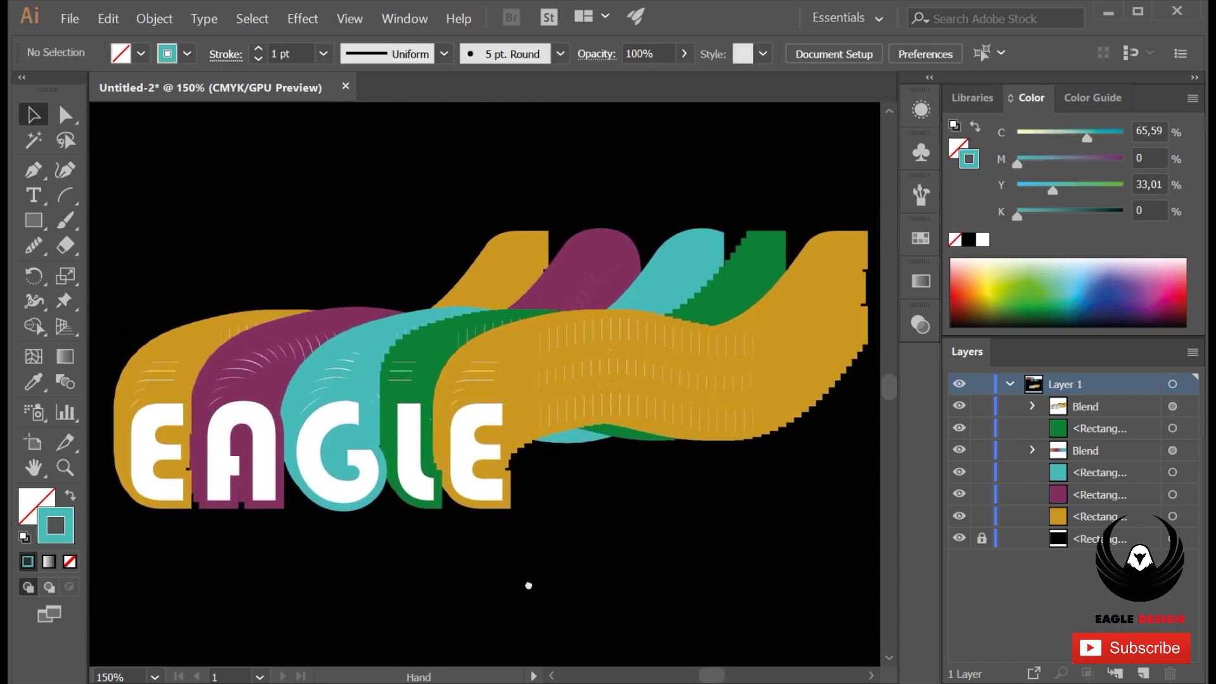
{"action": "scroll", "coordinate": [530, 589], "scroll_direction": "down", "scroll_amount": 2}
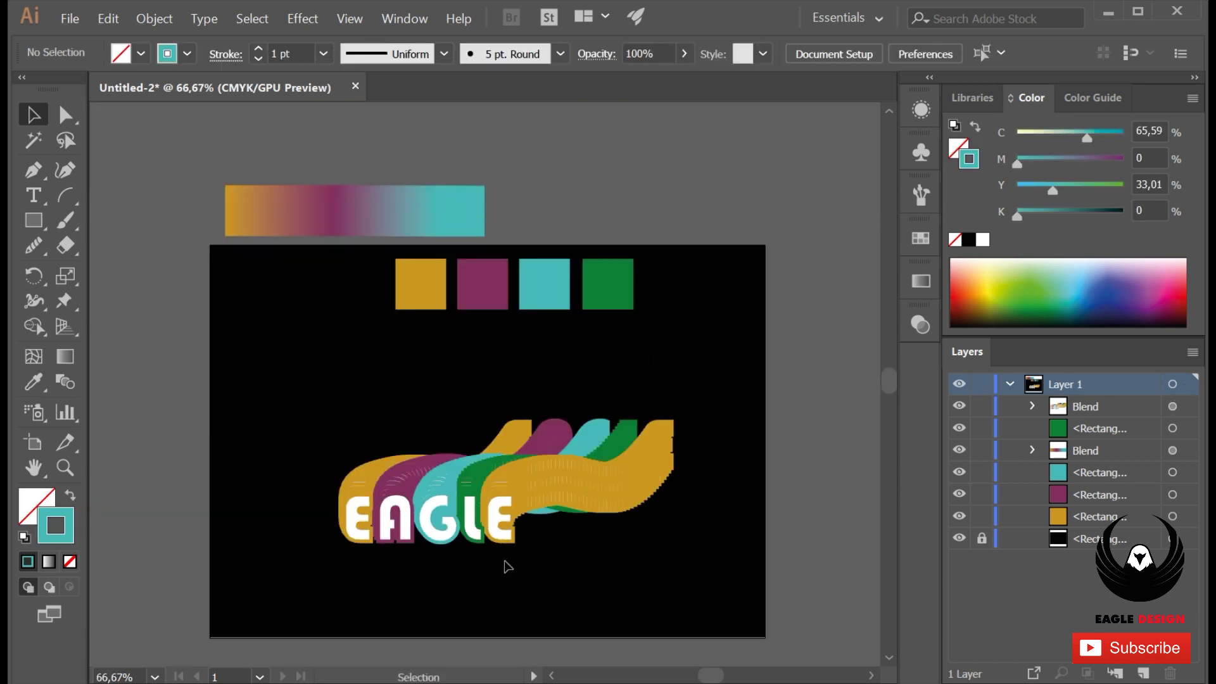